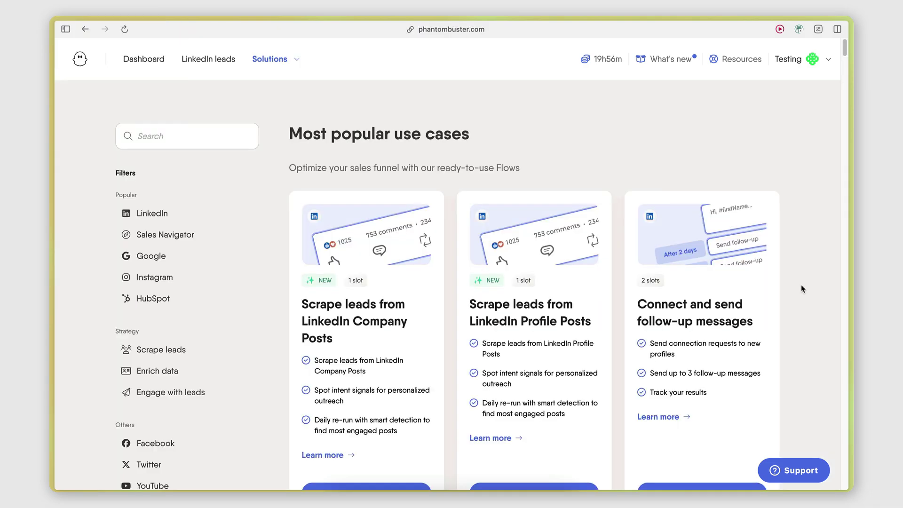
Browse the Solutions store's phantom and flow cards.
{"action": "scroll", "coordinate": [785, 339], "scroll_direction": "down", "scroll_amount": 20}
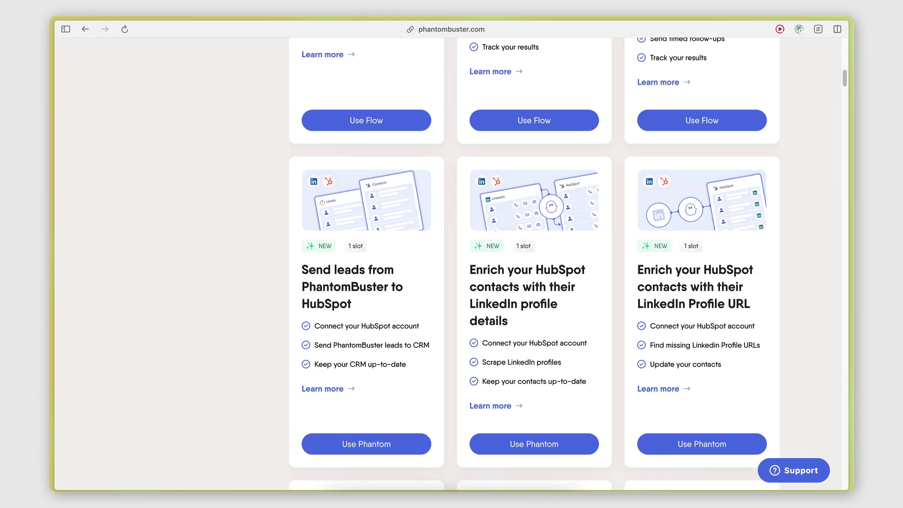
{"action": "scroll", "coordinate": [785, 331], "scroll_direction": "up", "scroll_amount": 1}
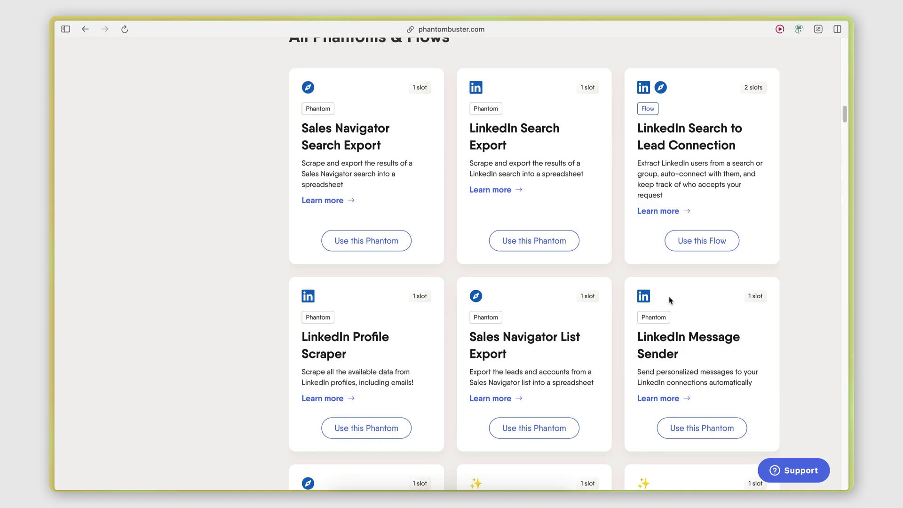
{"action": "scroll", "coordinate": [594, 418], "scroll_direction": "down", "scroll_amount": 20}
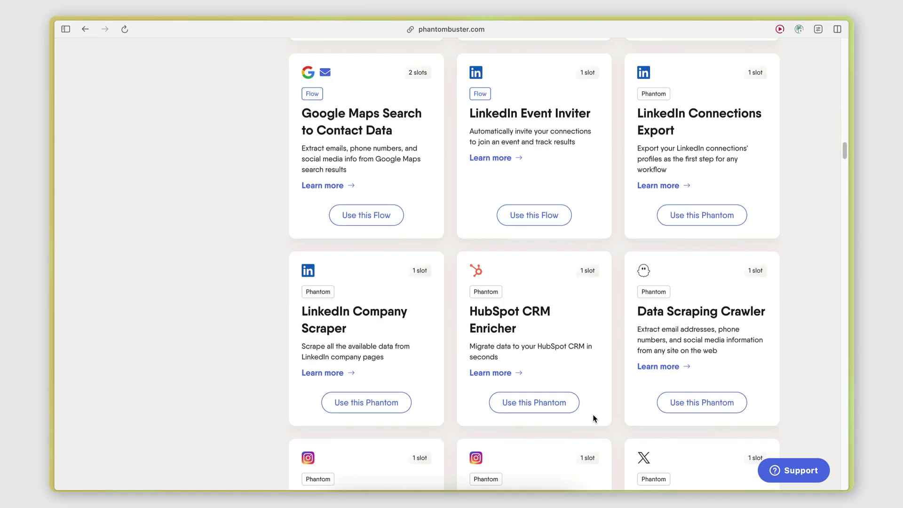
{"action": "scroll", "coordinate": [594, 418], "scroll_direction": "down", "scroll_amount": 20}
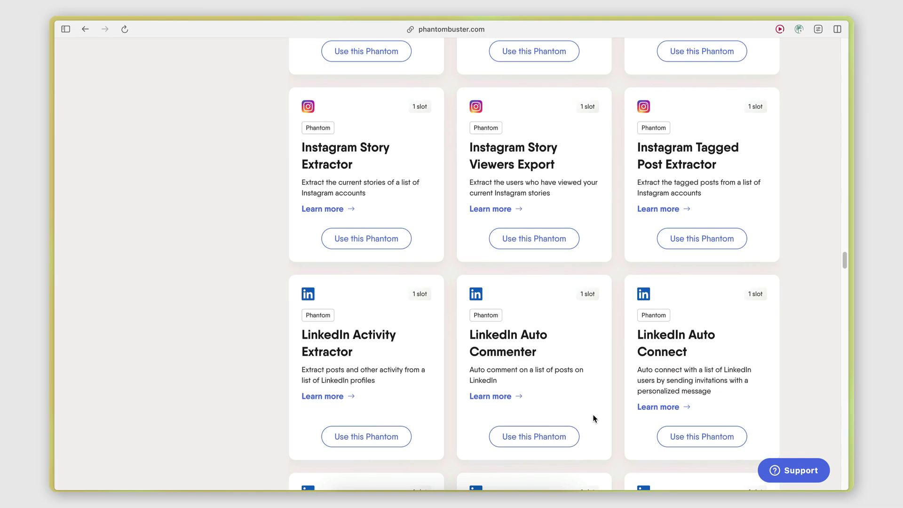
{"action": "scroll", "coordinate": [594, 419], "scroll_direction": "down", "scroll_amount": 20}
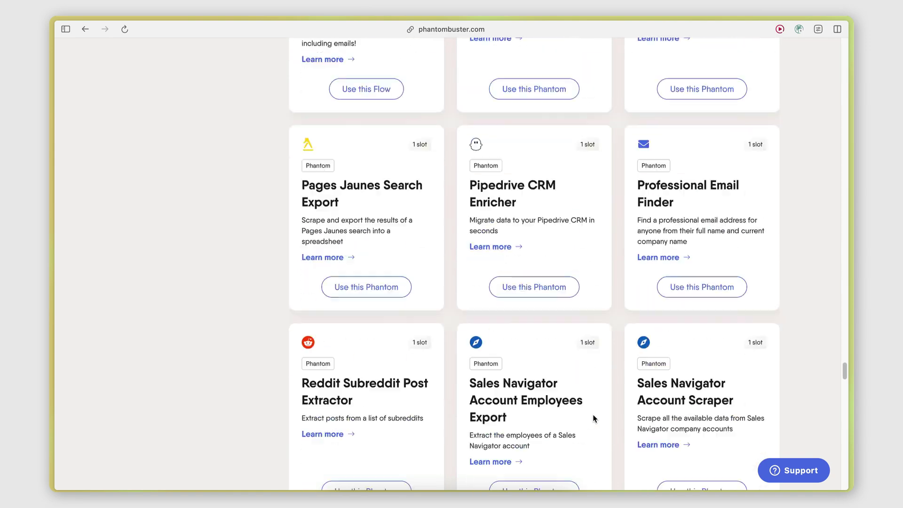
{"action": "scroll", "coordinate": [594, 419], "scroll_direction": "up", "scroll_amount": 20}
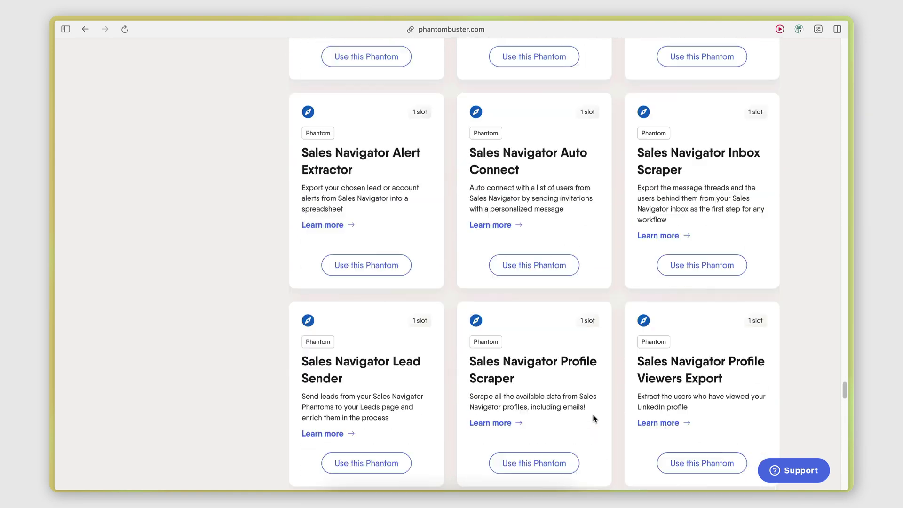
{"action": "scroll", "coordinate": [594, 419], "scroll_direction": "up", "scroll_amount": 20}
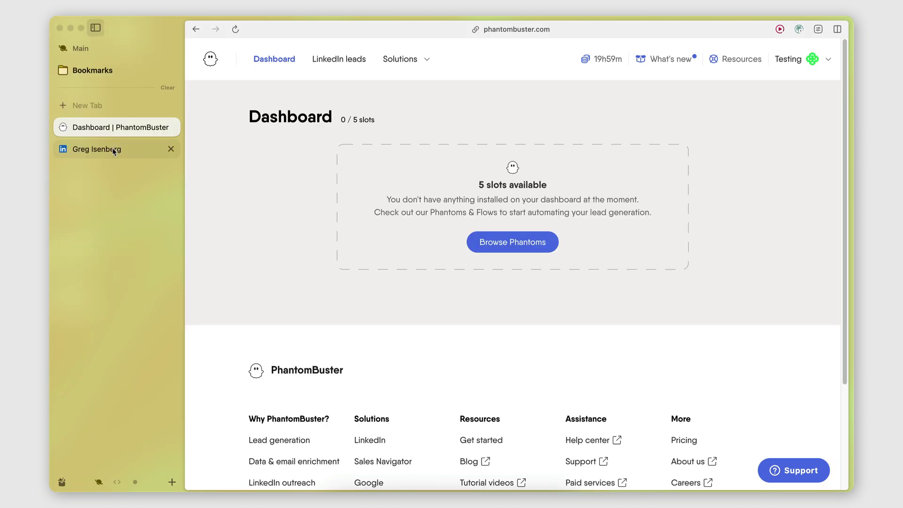
Review the LinkedIn profile's recent Activity posts, then bring up the LinkedIn Scraper spreadsheet.
{"action": "left_click", "coordinate": [113, 152]}
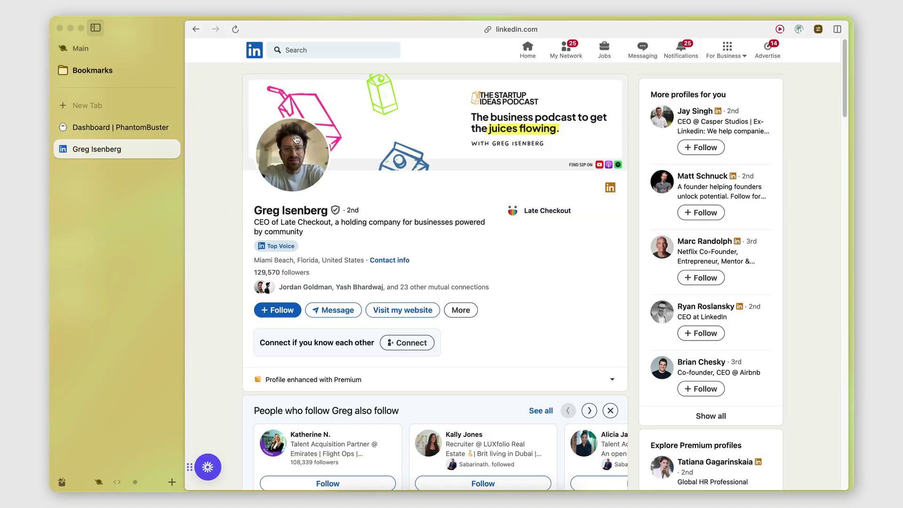
{"action": "scroll", "coordinate": [396, 275], "scroll_direction": "down", "scroll_amount": 10}
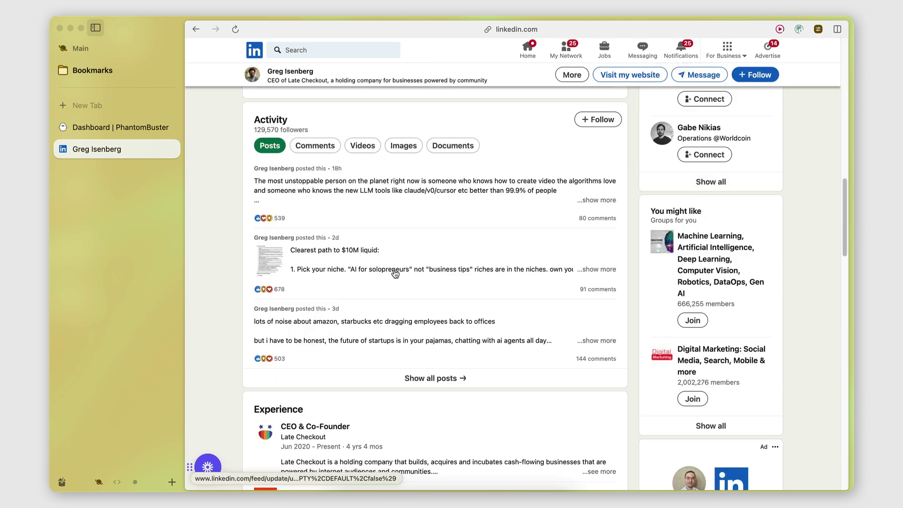
{"action": "scroll", "coordinate": [391, 263], "scroll_direction": "up", "scroll_amount": 1}
{"action": "left_click_drag", "start_coordinate": [255, 137], "coordinate": [295, 144]}
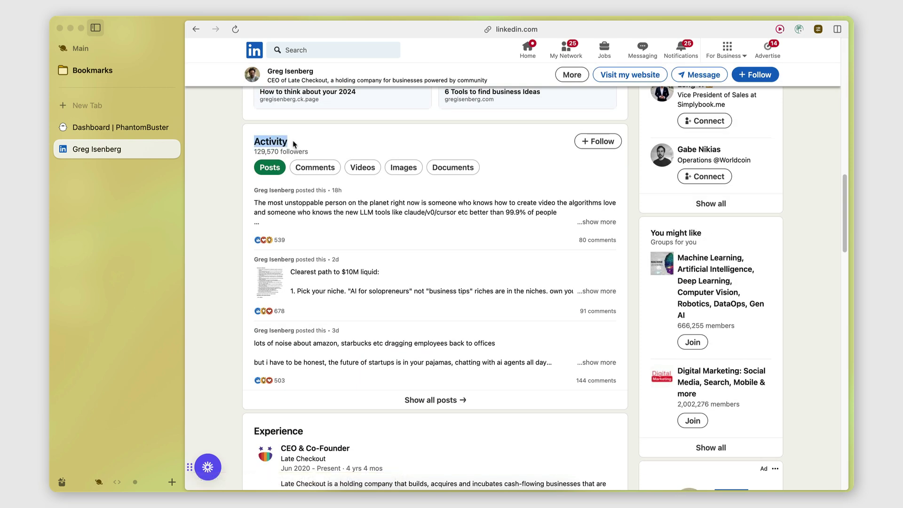
{"action": "left_click", "coordinate": [295, 144]}
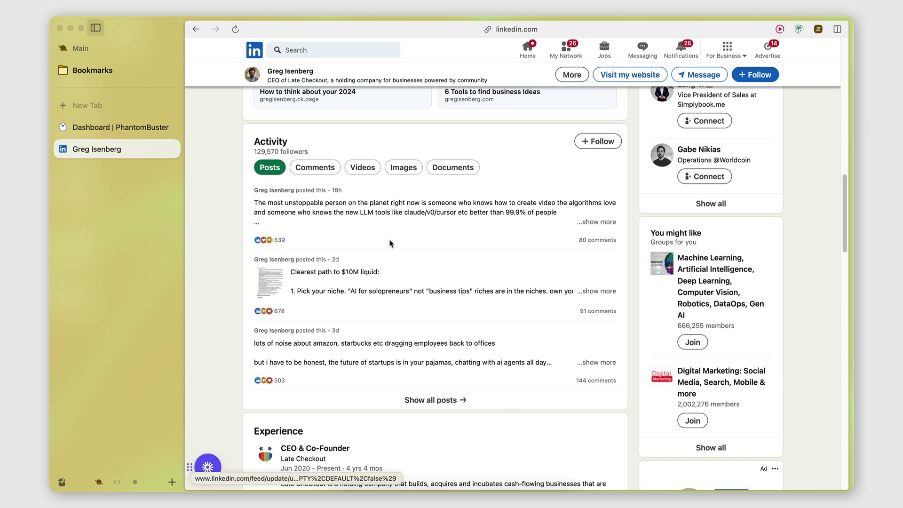
{"action": "key", "text": "ctrl+2"}
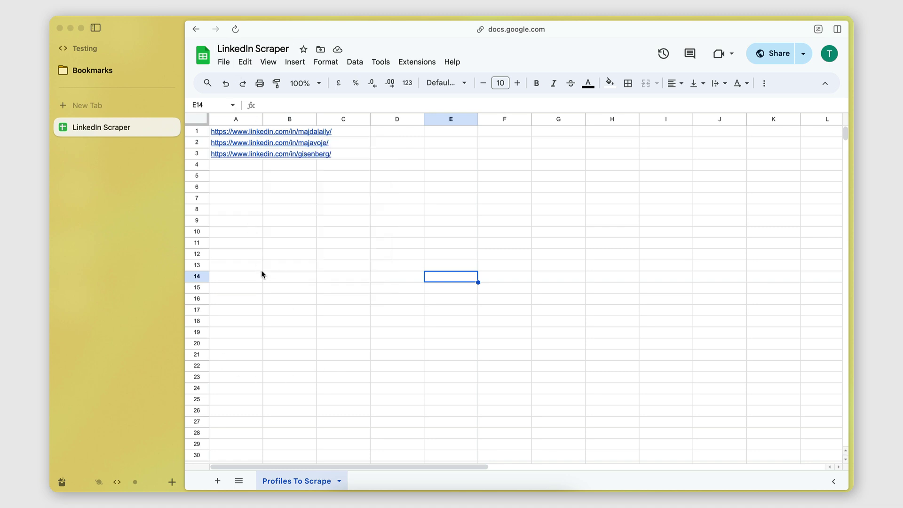
Inspect the profile URLs in the Profiles To Scrape tab, closing their link previews.
{"action": "mouse_move", "coordinate": [250, 134]}
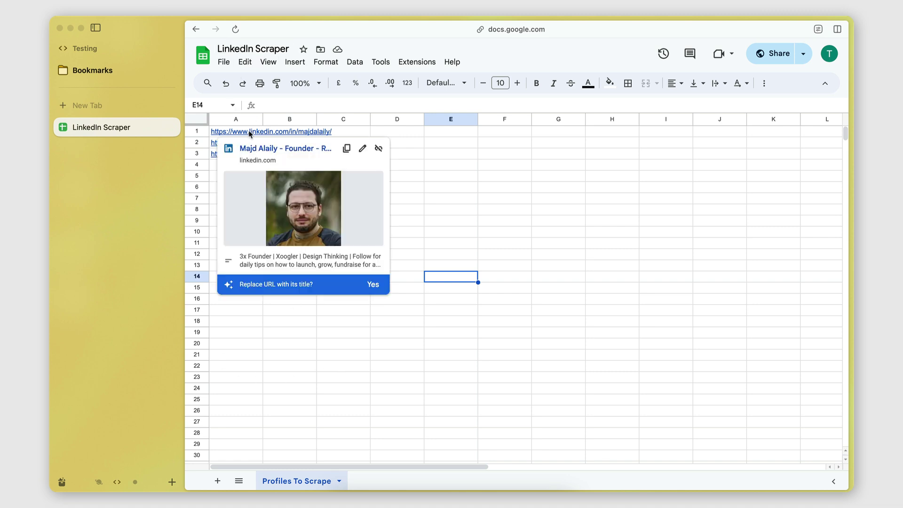
{"action": "left_click", "coordinate": [211, 187]}
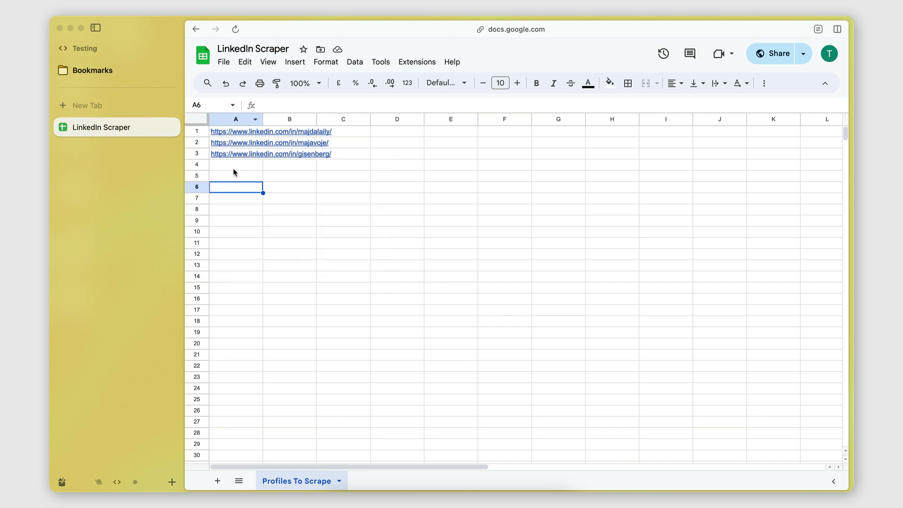
{"action": "scroll", "coordinate": [146, 193], "scroll_direction": "left", "scroll_amount": 5}
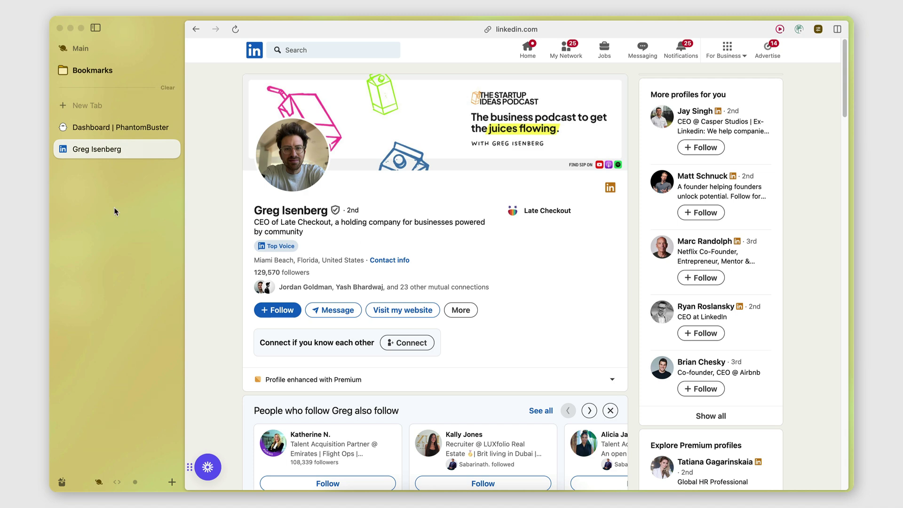
{"action": "scroll", "coordinate": [117, 212], "scroll_direction": "right", "scroll_amount": 5}
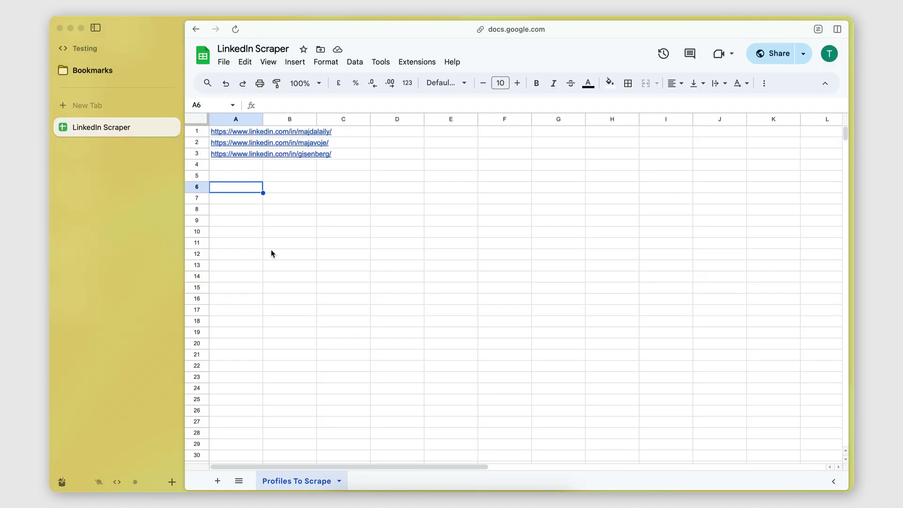
{"action": "mouse_move", "coordinate": [240, 159]}
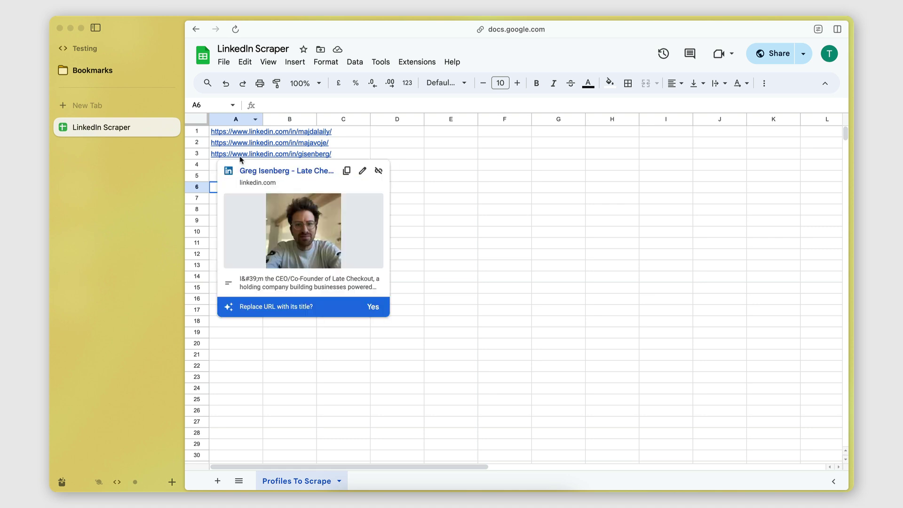
{"action": "left_click", "coordinate": [466, 180]}
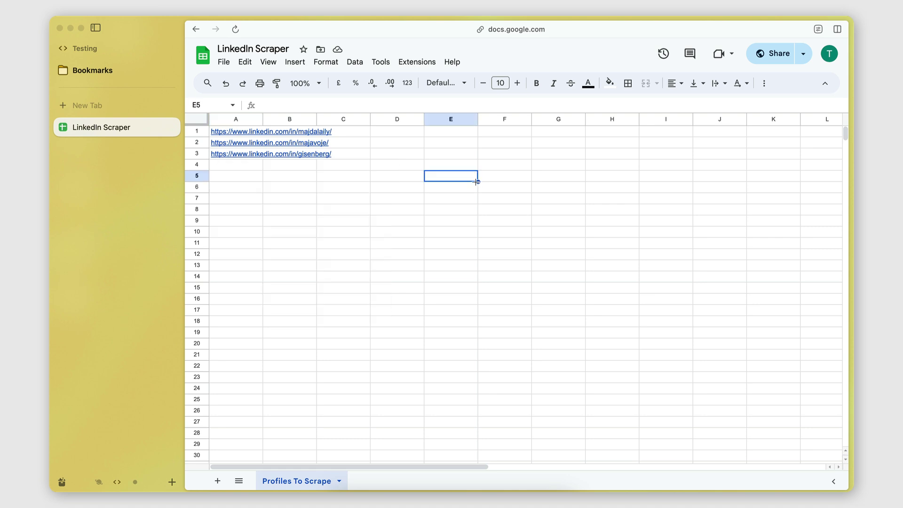
Keep access as Anyone with the link (Viewer) and copy the sheet's share link.
{"action": "left_click", "coordinate": [774, 54]}
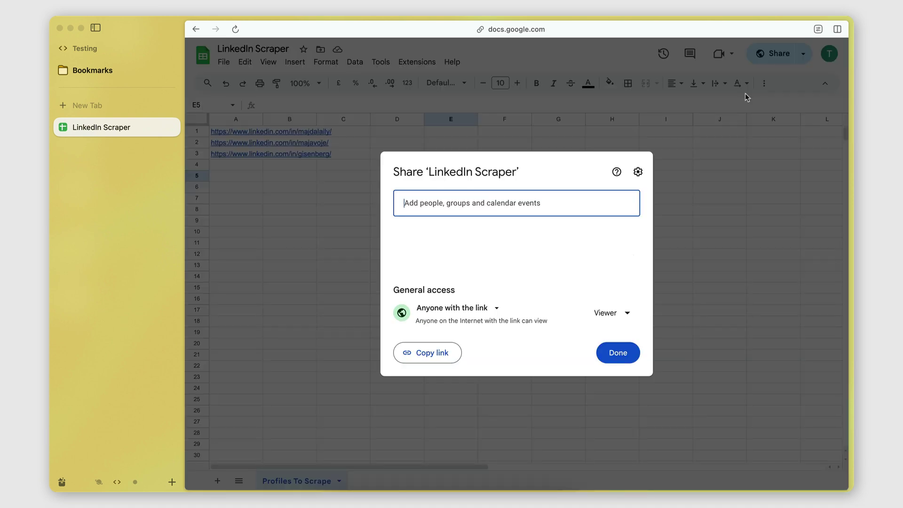
{"action": "left_click", "coordinate": [429, 311]}
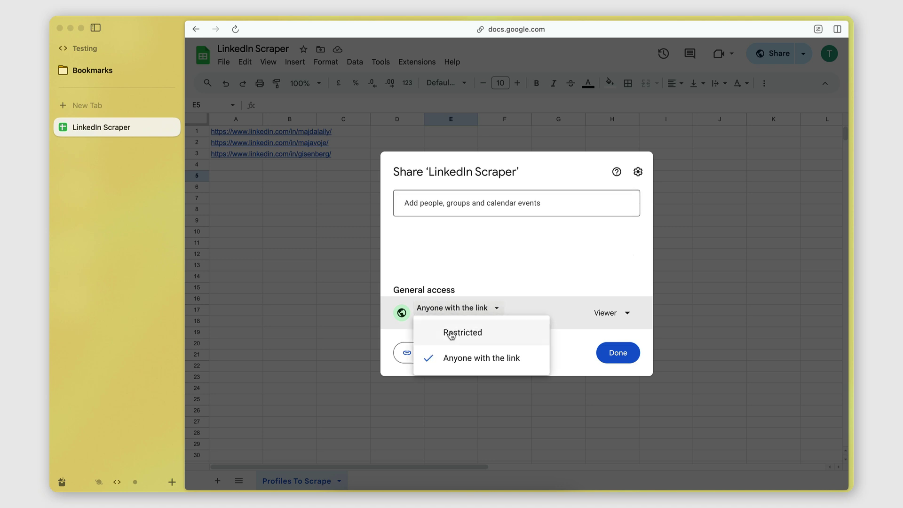
{"action": "left_click", "coordinate": [578, 352]}
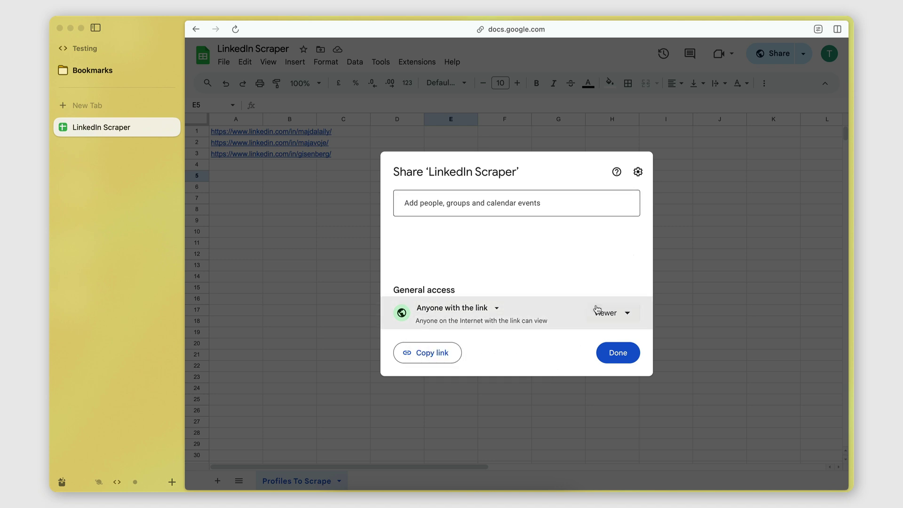
{"action": "left_click", "coordinate": [407, 352]}
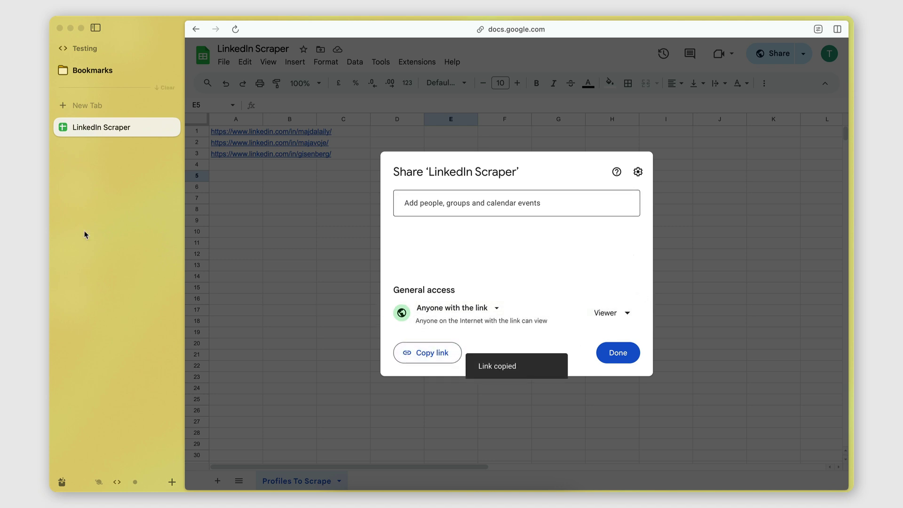
{"action": "scroll", "coordinate": [103, 242], "scroll_direction": "left", "scroll_amount": 5}
Search the PhantomBuster store for 'activity' to locate the LinkedIn Activity Extractor.
{"action": "left_click", "coordinate": [118, 127]}
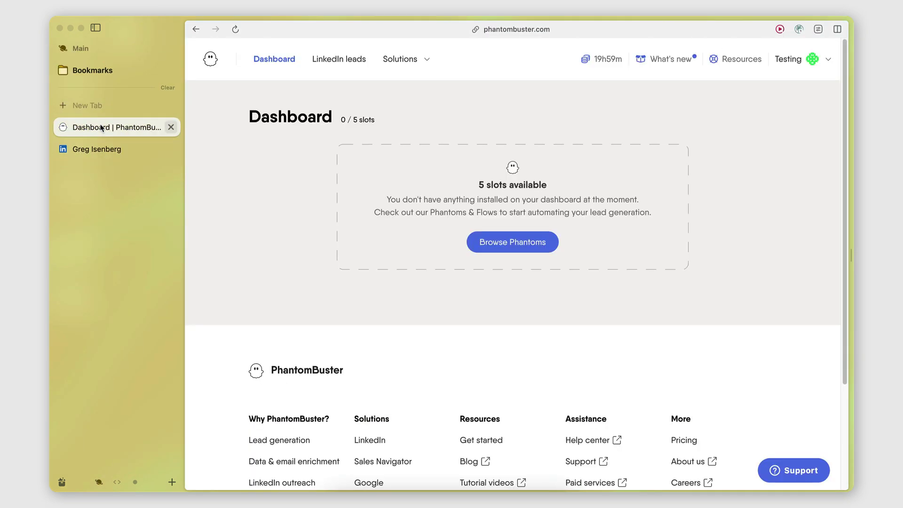
{"action": "left_click", "coordinate": [402, 59]}
{"action": "left_click", "coordinate": [301, 141]}
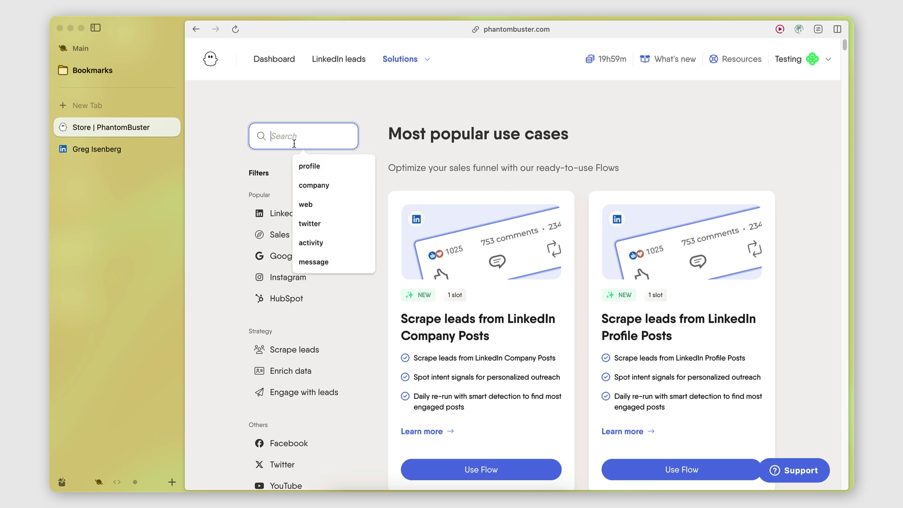
{"action": "type", "text": "activity"}
{"action": "scroll", "coordinate": [628, 248], "scroll_direction": "down", "scroll_amount": 10}
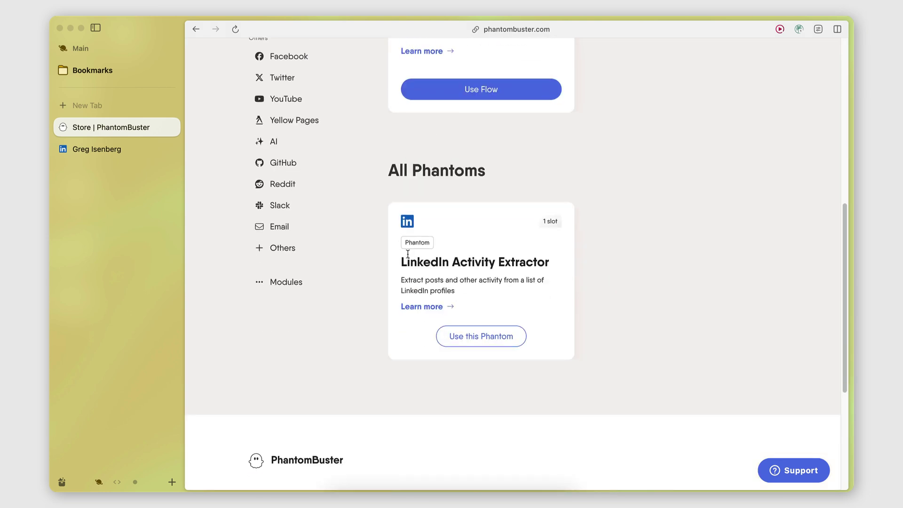
{"action": "left_click_drag", "start_coordinate": [403, 264], "coordinate": [542, 265]}
{"action": "left_click", "coordinate": [442, 258]}
Start the LinkedIn Activity Extractor setup and paste the LinkedIn Scraper sheet URL as its profile source.
{"action": "left_click", "coordinate": [479, 337]}
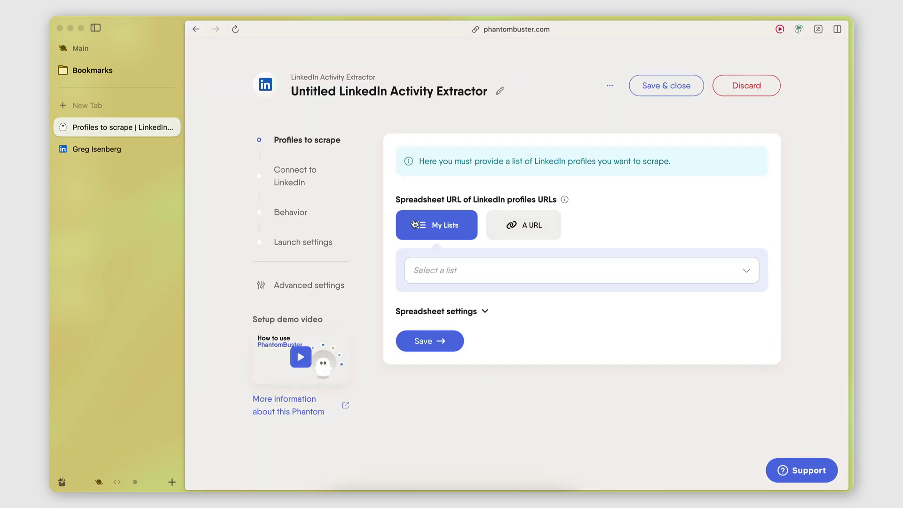
{"action": "left_click_drag", "start_coordinate": [396, 199], "coordinate": [478, 202]}
{"action": "left_click", "coordinate": [478, 202]}
{"action": "left_click", "coordinate": [533, 223]}
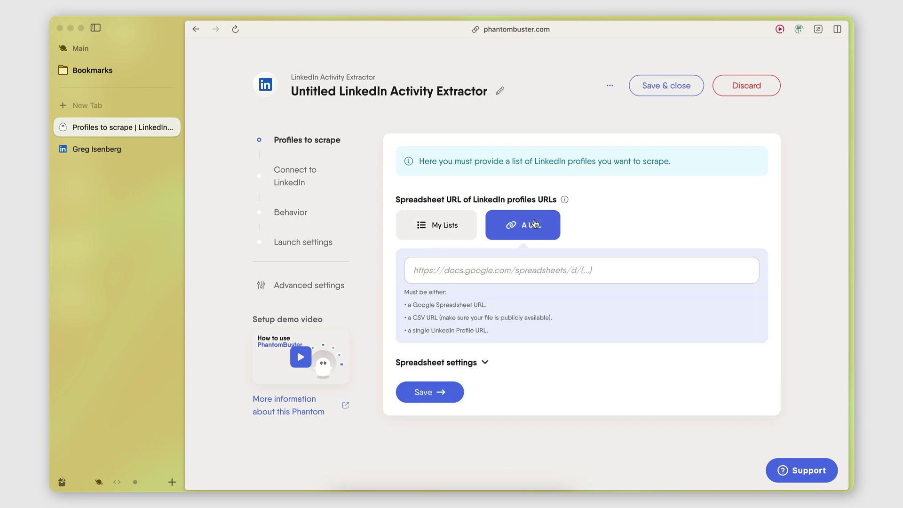
{"action": "left_click", "coordinate": [446, 273]}
{"action": "key", "text": "super+v"}
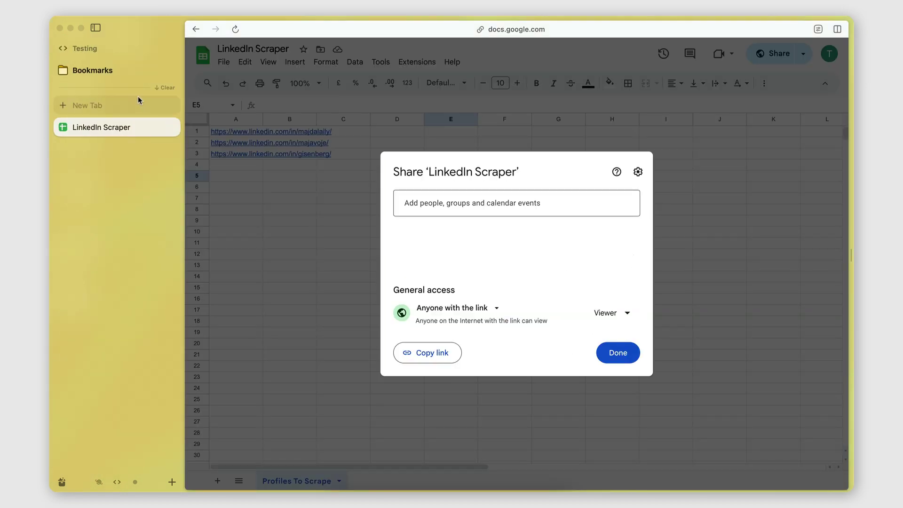
{"action": "left_click", "coordinate": [628, 357]}
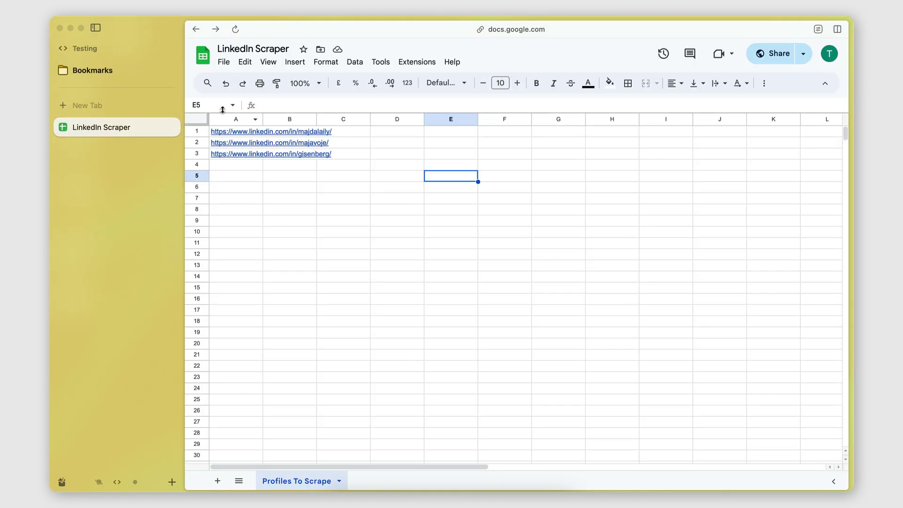
{"action": "scroll", "coordinate": [113, 249], "scroll_direction": "left", "scroll_amount": 5}
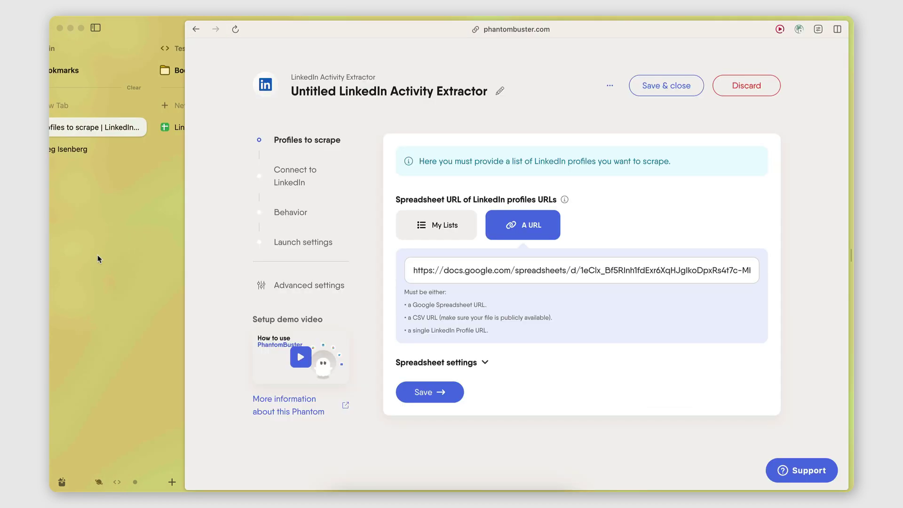
Save the spreadsheet source, auto-fill the LinkedIn session cookie, and save the connection.
{"action": "left_click", "coordinate": [441, 396]}
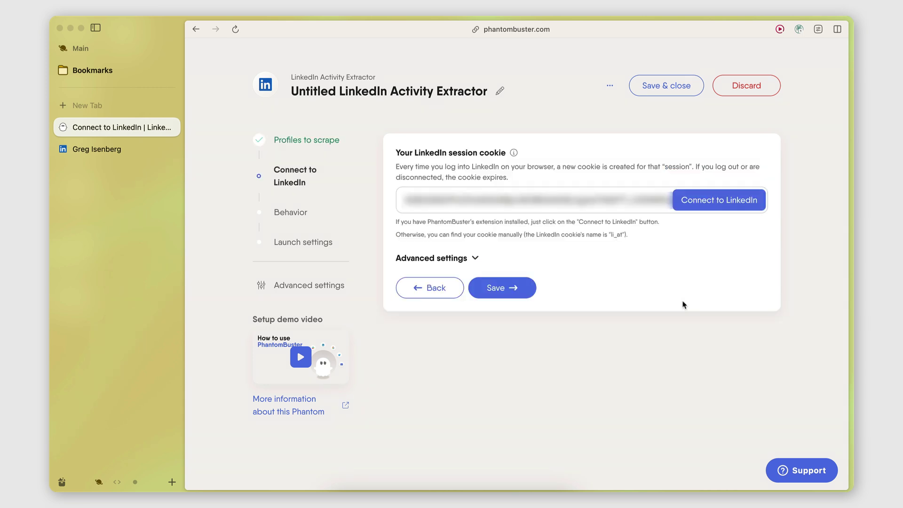
{"action": "left_click", "coordinate": [724, 204]}
{"action": "left_click", "coordinate": [512, 290]}
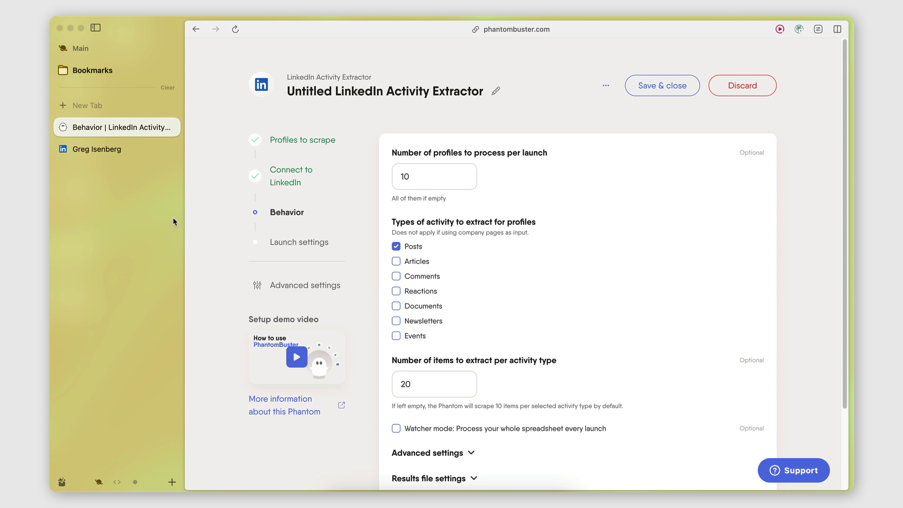
Review the Behavior settings, confirming 10 profiles per launch.
{"action": "scroll", "coordinate": [176, 221], "scroll_direction": "right", "scroll_amount": 3}
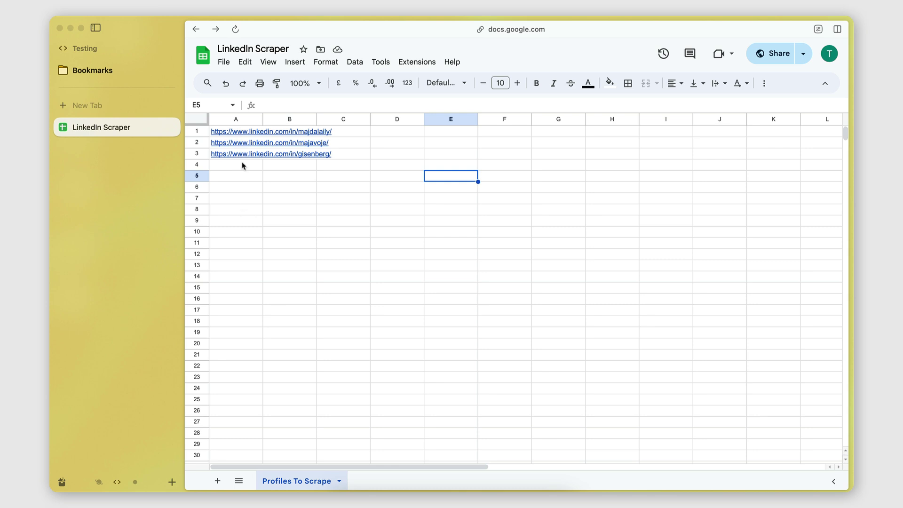
{"action": "scroll", "coordinate": [100, 225], "scroll_direction": "left", "scroll_amount": 3}
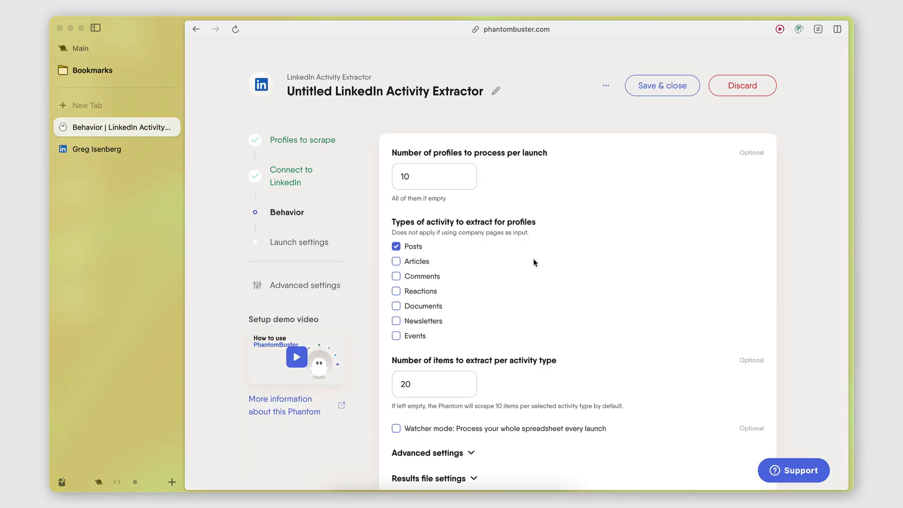
{"action": "left_click", "coordinate": [413, 163]}
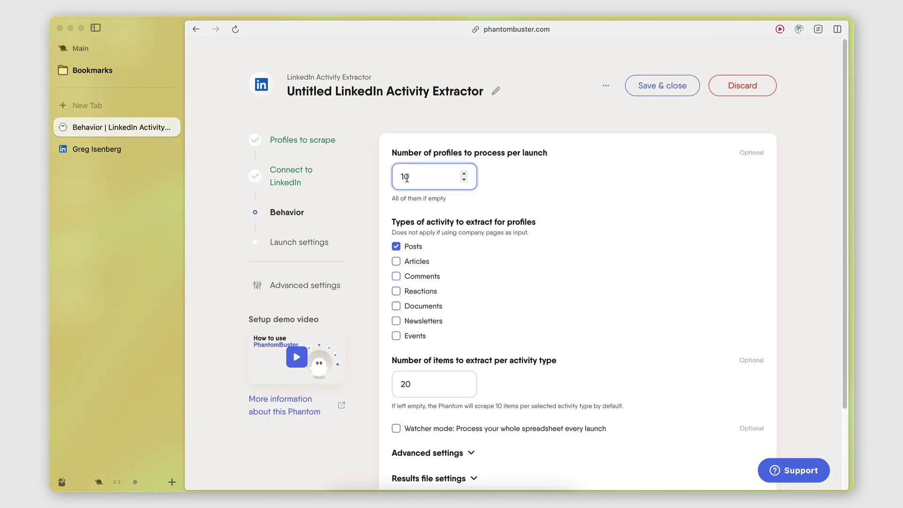
{"action": "scroll", "coordinate": [141, 221], "scroll_direction": "right", "scroll_amount": 3}
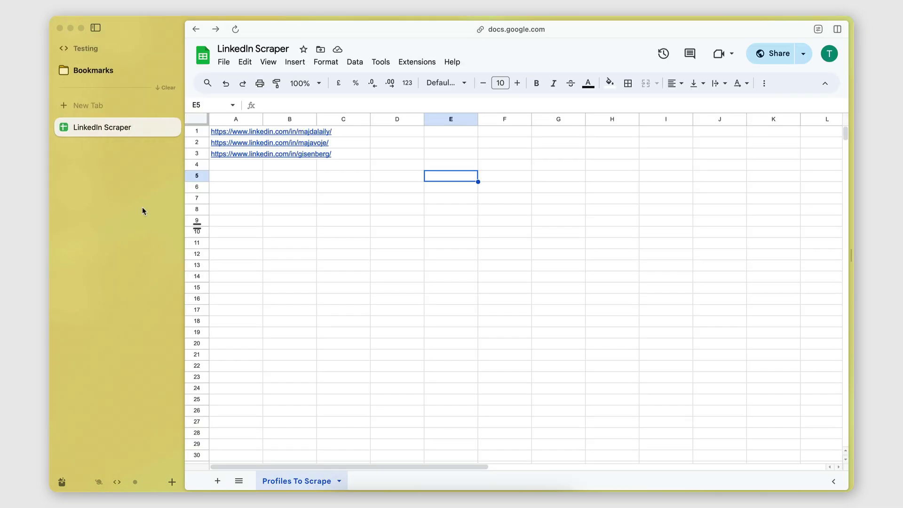
{"action": "scroll", "coordinate": [135, 205], "scroll_direction": "left", "scroll_amount": 3}
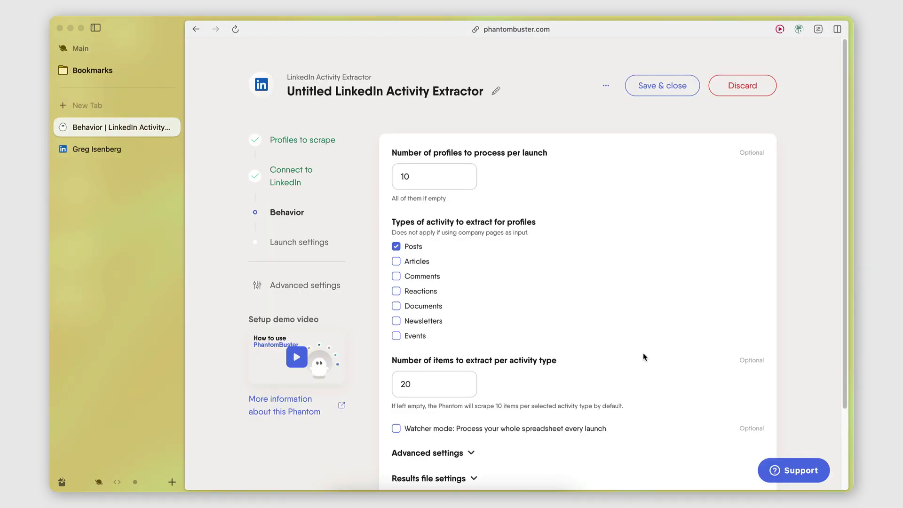
{"action": "scroll", "coordinate": [643, 357], "scroll_direction": "down", "scroll_amount": 1}
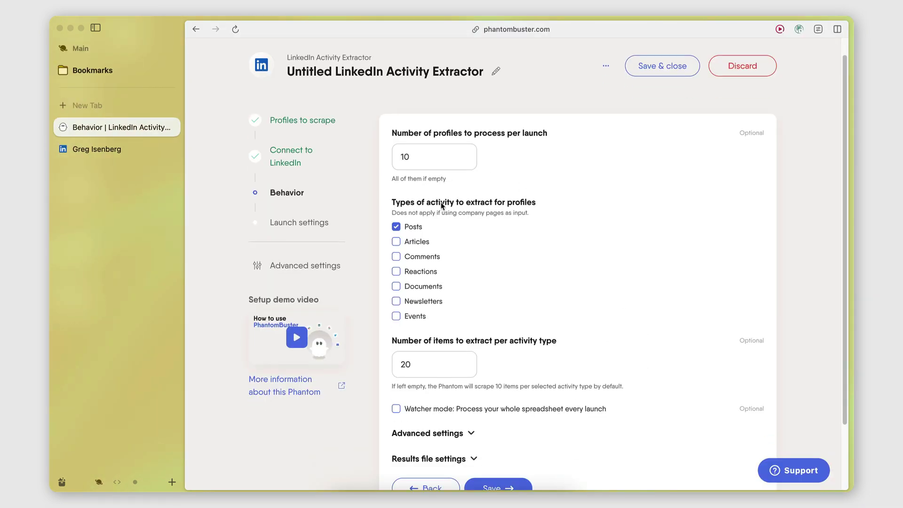
{"action": "scroll", "coordinate": [396, 199], "scroll_direction": "down", "scroll_amount": 2}
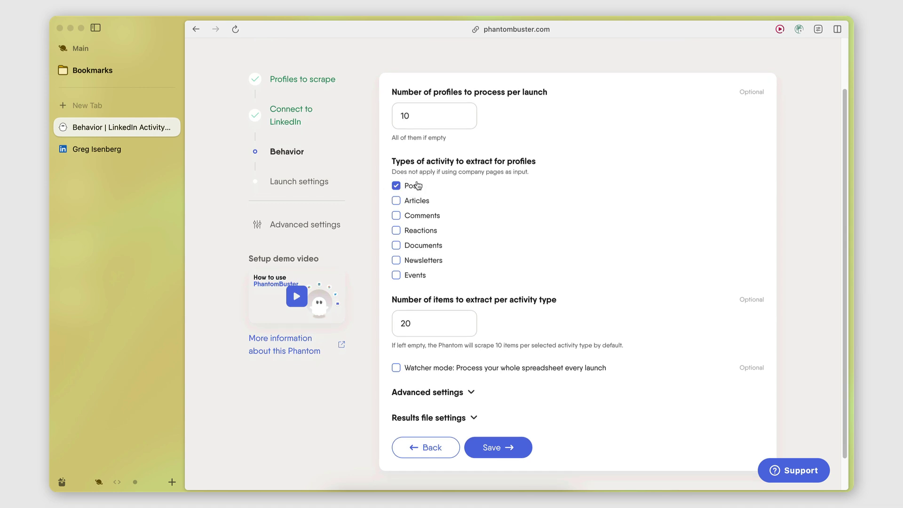
{"action": "scroll", "coordinate": [498, 191], "scroll_direction": "up", "scroll_amount": 3}
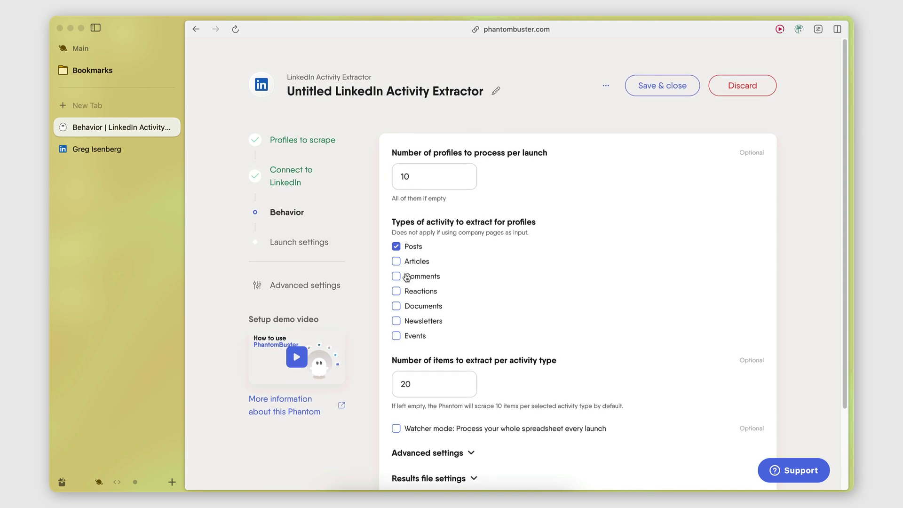
{"action": "scroll", "coordinate": [406, 277], "scroll_direction": "down", "scroll_amount": 2}
Briefly tick Articles, Documents and Newsletters, then untick them to keep Posts only.
{"action": "left_click", "coordinate": [396, 223]}
{"action": "left_click", "coordinate": [396, 267]}
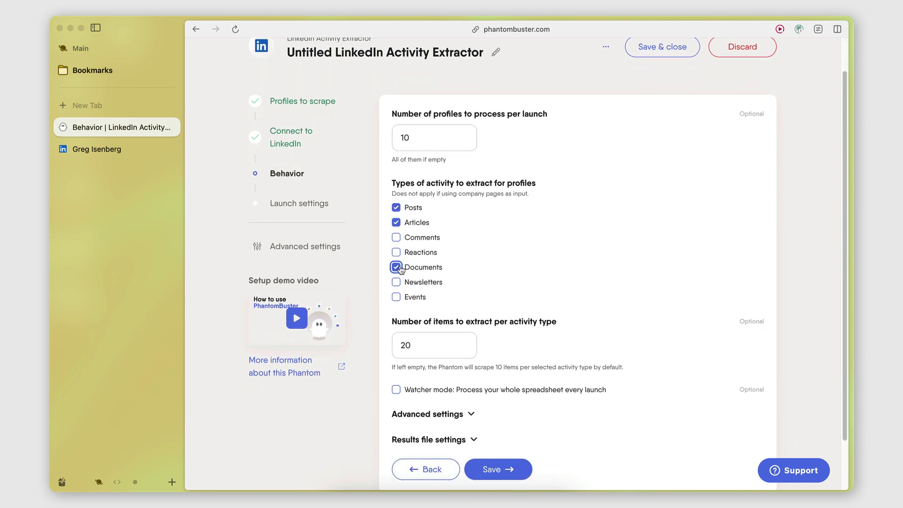
{"action": "left_click", "coordinate": [396, 282]}
{"action": "scroll", "coordinate": [511, 284], "scroll_direction": "down", "scroll_amount": 2}
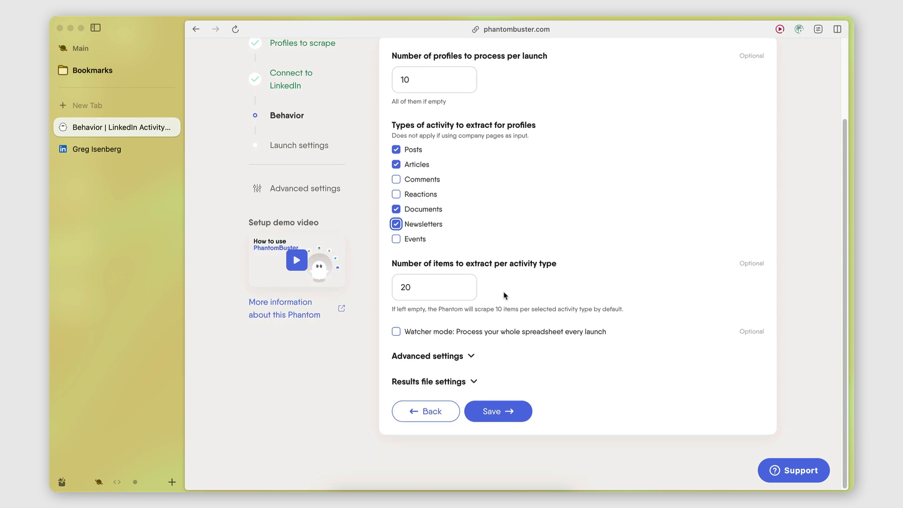
{"action": "scroll", "coordinate": [504, 294], "scroll_direction": "down", "scroll_amount": 1}
{"action": "scroll", "coordinate": [503, 295], "scroll_direction": "up", "scroll_amount": 4}
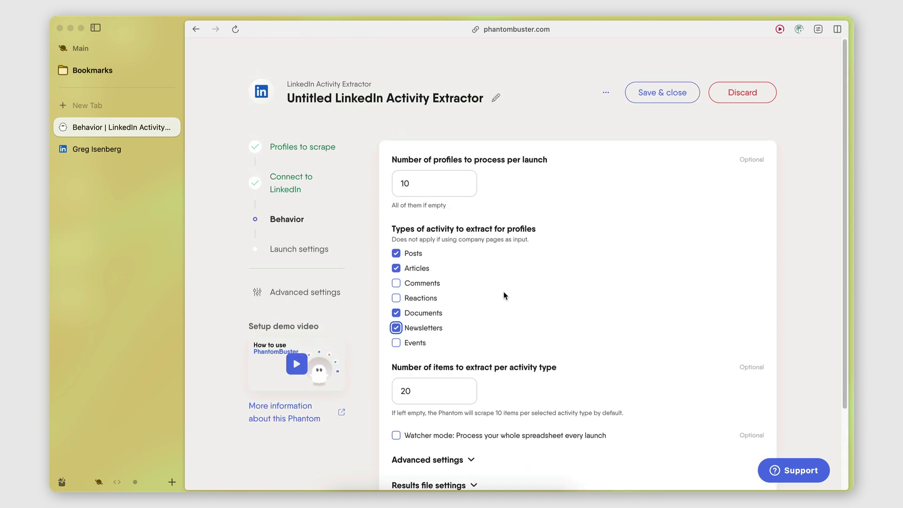
{"action": "left_click", "coordinate": [397, 306]}
{"action": "left_click", "coordinate": [397, 321]}
{"action": "left_click", "coordinate": [396, 261]}
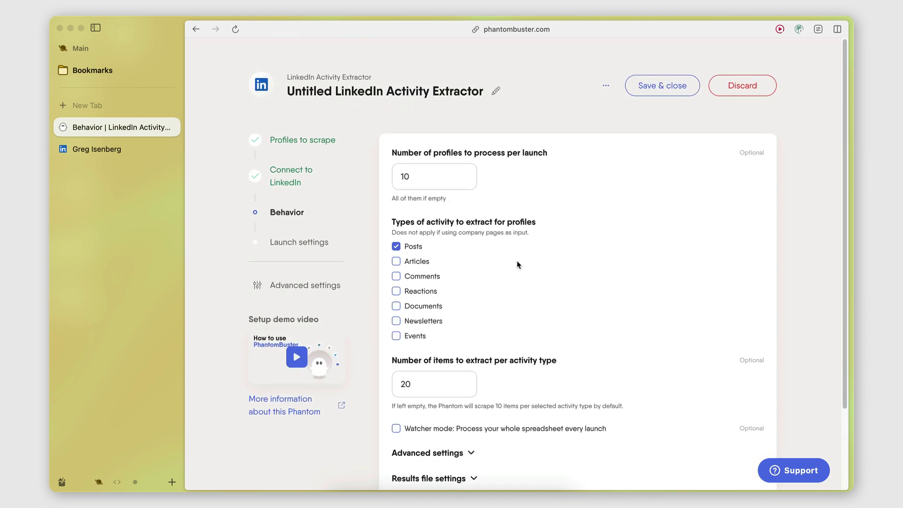
{"action": "scroll", "coordinate": [519, 296], "scroll_direction": "down", "scroll_amount": 1}
{"action": "scroll", "coordinate": [520, 302], "scroll_direction": "down", "scroll_amount": 1}
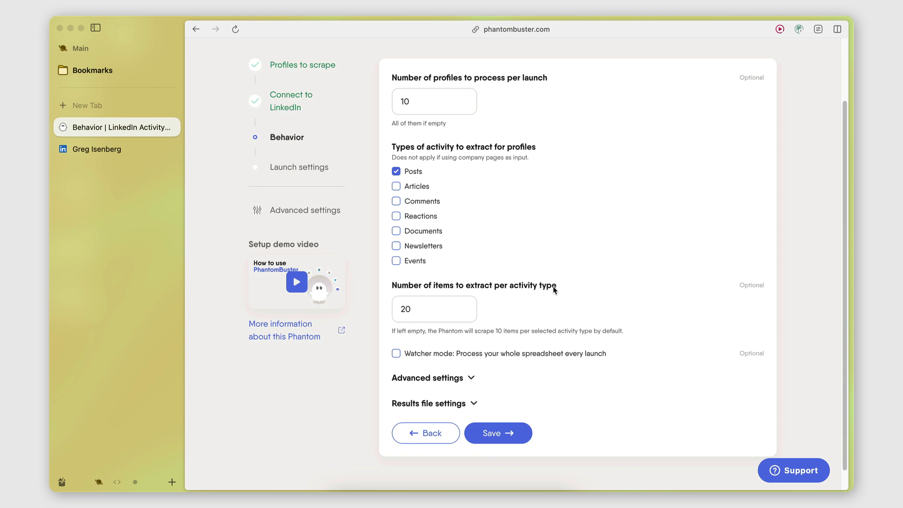
{"action": "scroll", "coordinate": [540, 359], "scroll_direction": "up", "scroll_amount": 2}
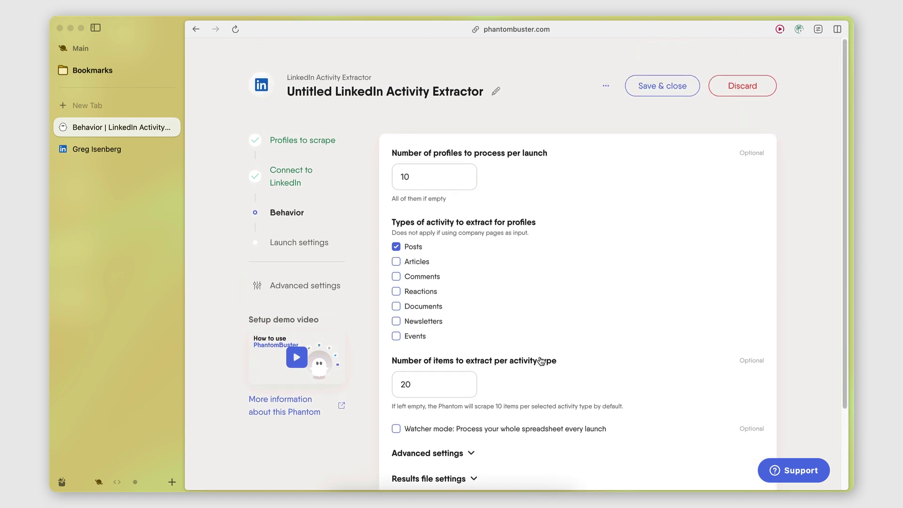
Set the number of items to extract per activity type to 5.
{"action": "left_click", "coordinate": [425, 373]}
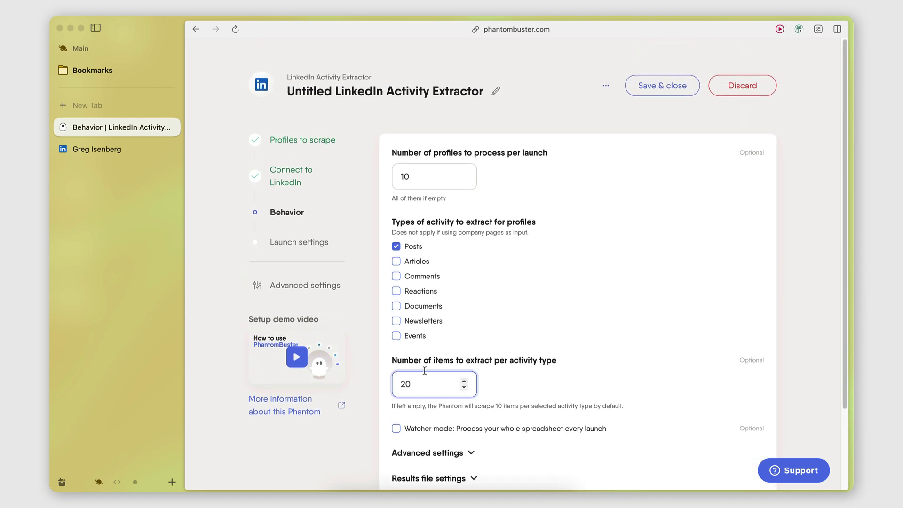
{"action": "left_click", "coordinate": [421, 414]}
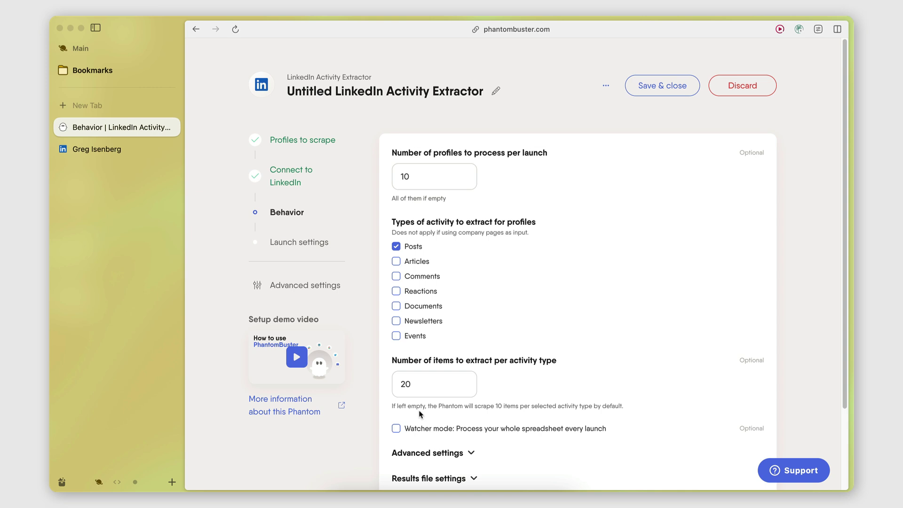
{"action": "left_click", "coordinate": [417, 382]}
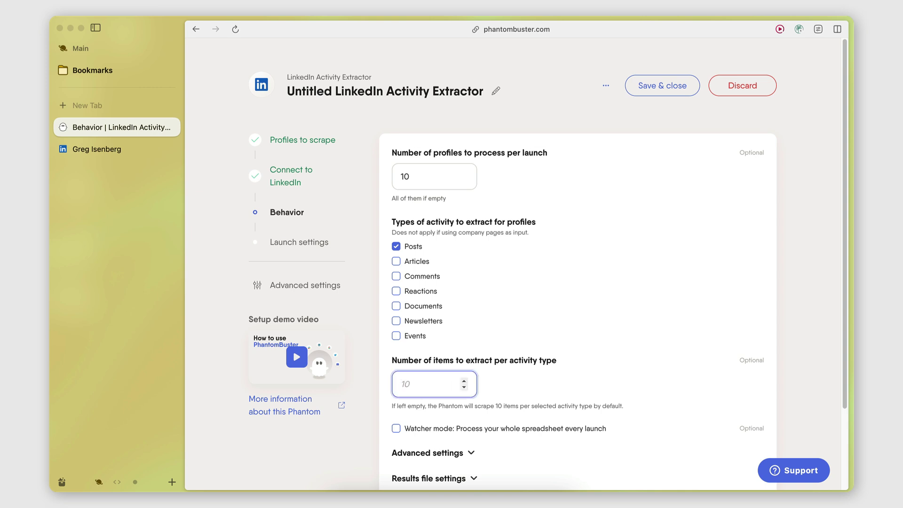
{"action": "left_click", "coordinate": [503, 388]}
{"action": "scroll", "coordinate": [503, 388], "scroll_direction": "down", "scroll_amount": 2}
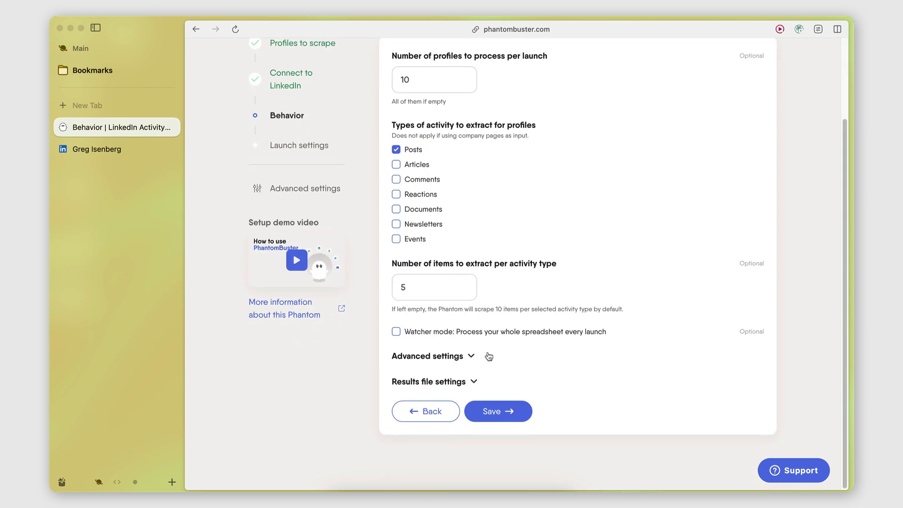
{"action": "scroll", "coordinate": [489, 356], "scroll_direction": "up", "scroll_amount": 1}
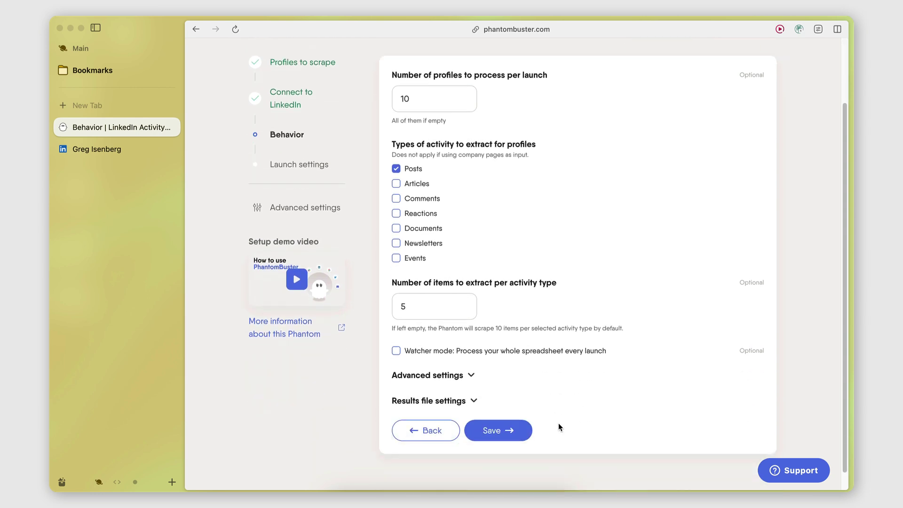
Save the behavior settings, then schedule repeated launches once per day and save.
{"action": "left_click", "coordinate": [513, 430]}
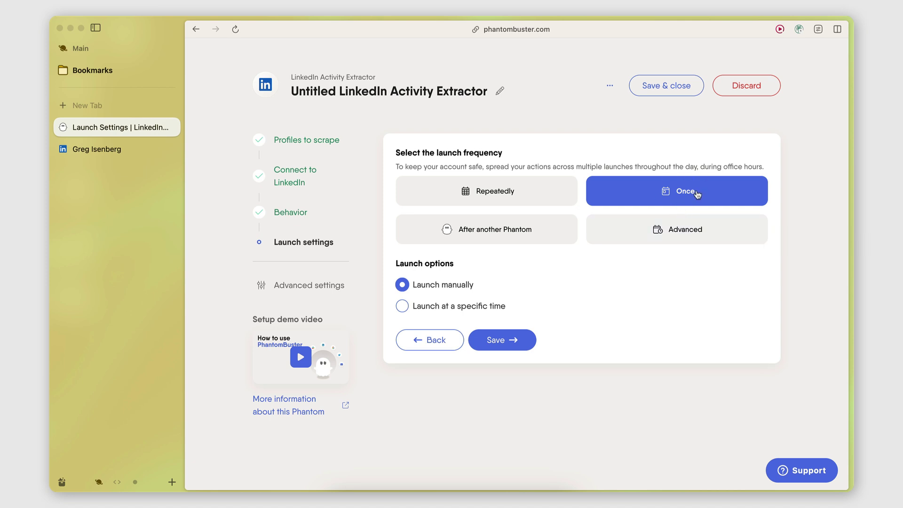
{"action": "left_click", "coordinate": [483, 190]}
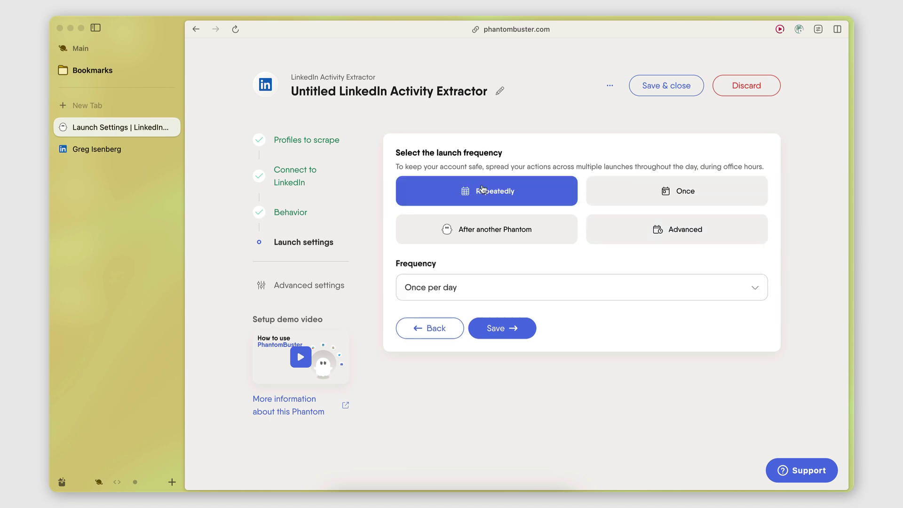
{"action": "left_click", "coordinate": [448, 281]}
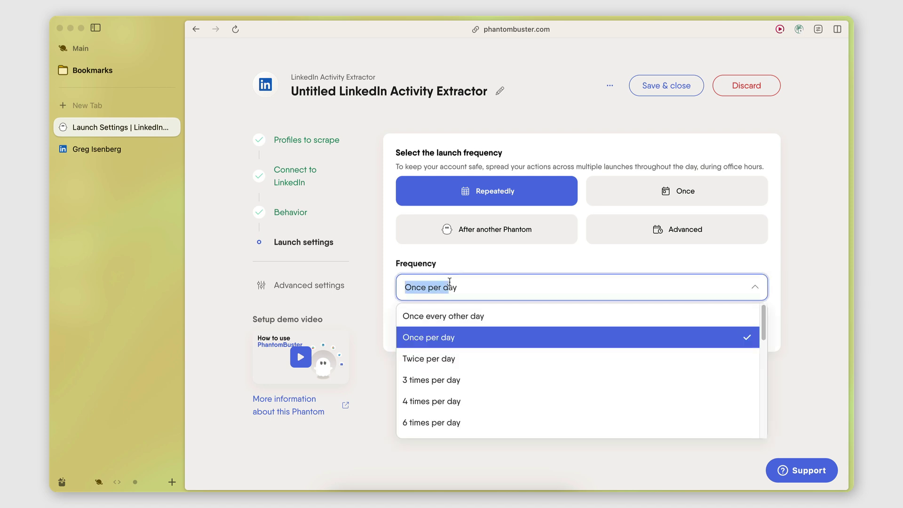
{"action": "left_click", "coordinate": [446, 359]}
{"action": "left_click", "coordinate": [466, 296]}
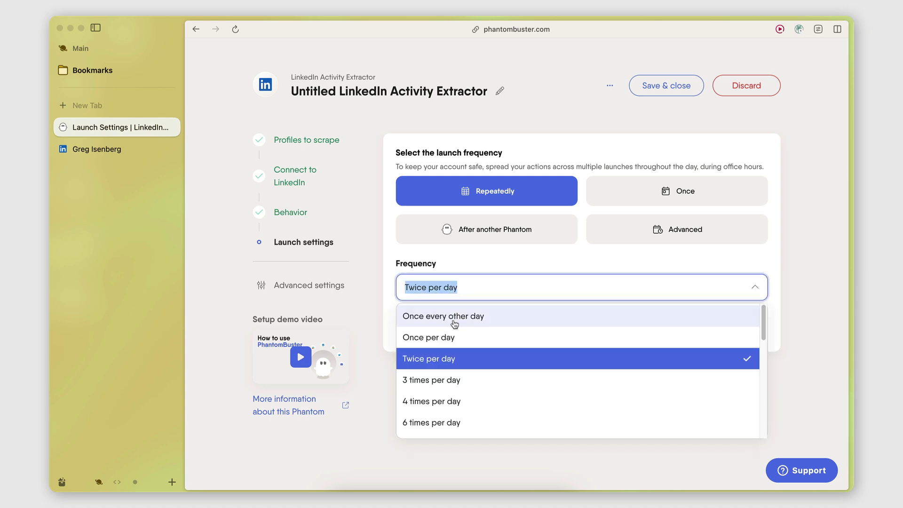
{"action": "left_click", "coordinate": [447, 336]}
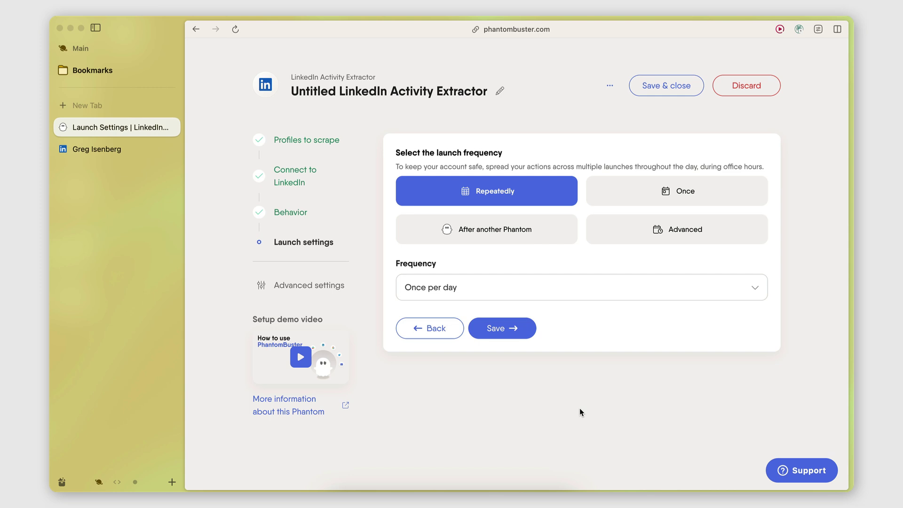
{"action": "left_click", "coordinate": [518, 331]}
Launch the phantom, wait for its 15 results, and show 20 rows per page.
{"action": "scroll", "coordinate": [540, 393], "scroll_direction": "down", "scroll_amount": 2}
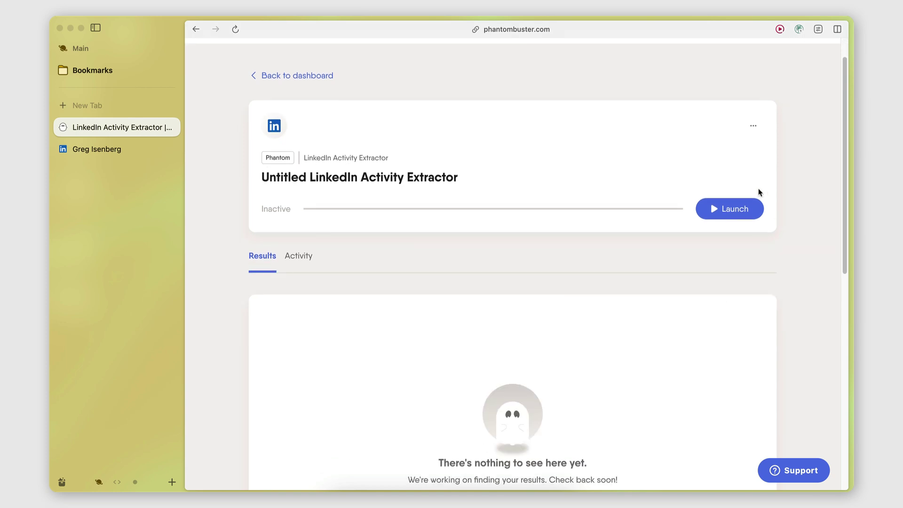
{"action": "left_click", "coordinate": [724, 212]}
{"action": "scroll", "coordinate": [591, 264], "scroll_direction": "up", "scroll_amount": 2}
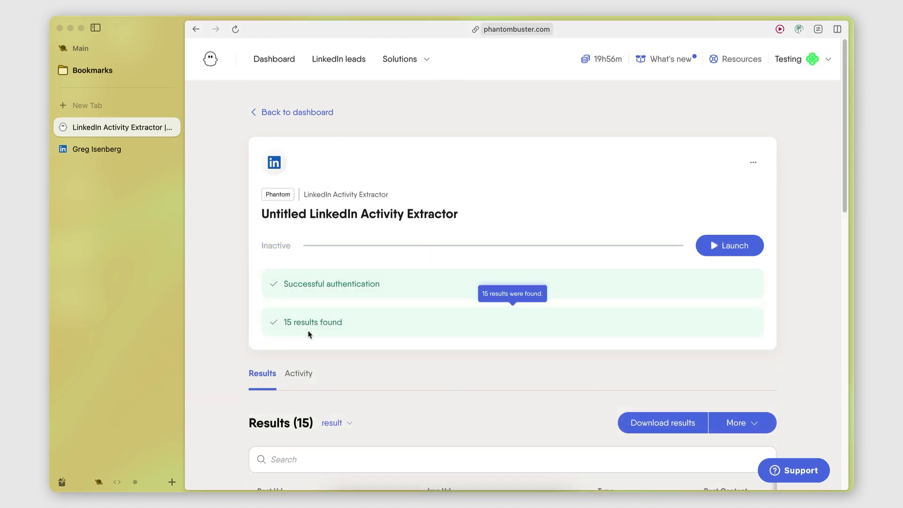
{"action": "left_click_drag", "start_coordinate": [285, 325], "coordinate": [383, 327]}
{"action": "left_click", "coordinate": [383, 327]}
{"action": "scroll", "coordinate": [419, 391], "scroll_direction": "down", "scroll_amount": 8}
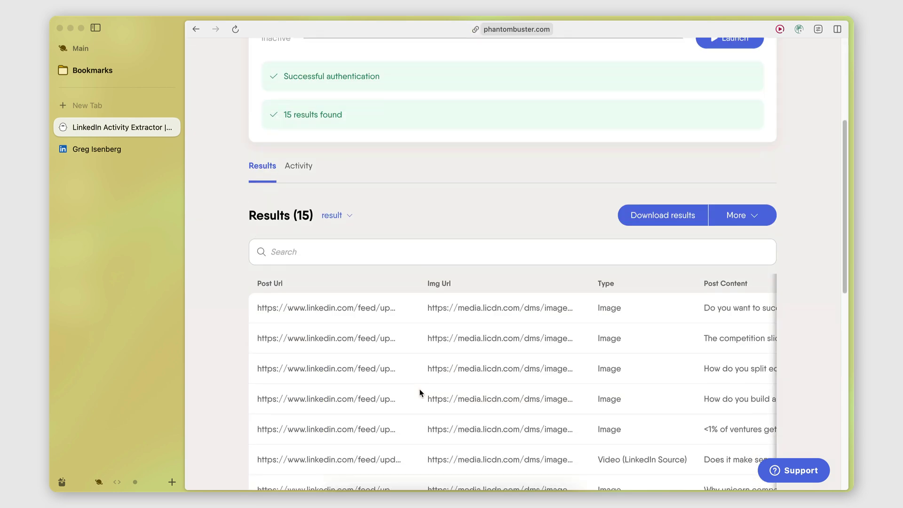
{"action": "scroll", "coordinate": [420, 393], "scroll_direction": "up", "scroll_amount": 2}
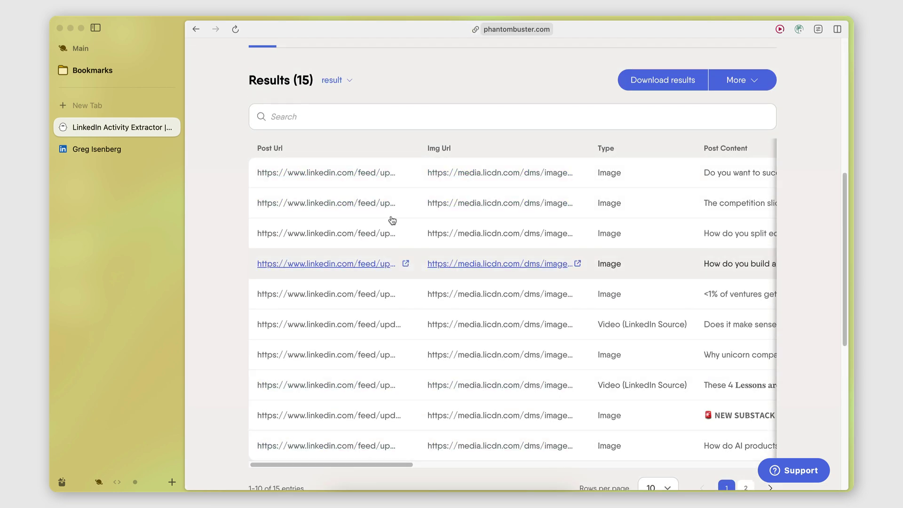
{"action": "scroll", "coordinate": [389, 216], "scroll_direction": "up", "scroll_amount": 1}
{"action": "scroll", "coordinate": [389, 224], "scroll_direction": "down", "scroll_amount": 5}
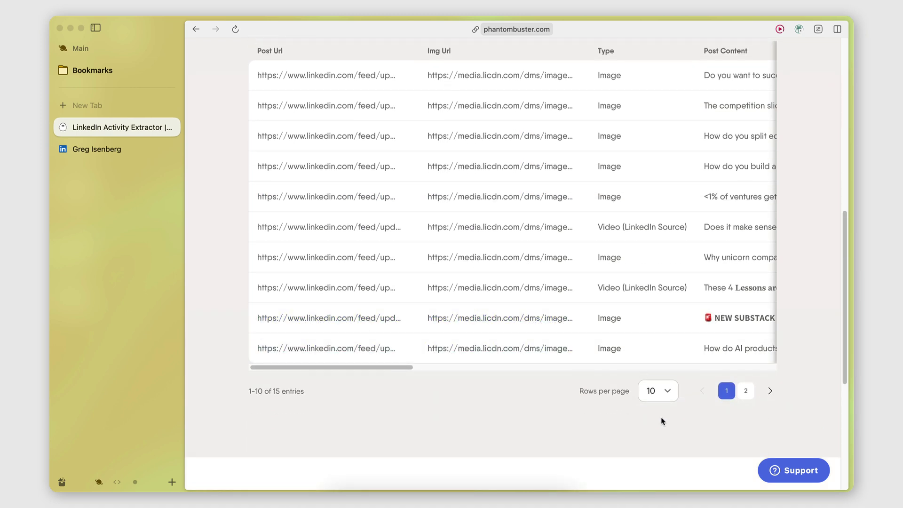
{"action": "left_click", "coordinate": [659, 391]}
{"action": "left_click", "coordinate": [659, 406]}
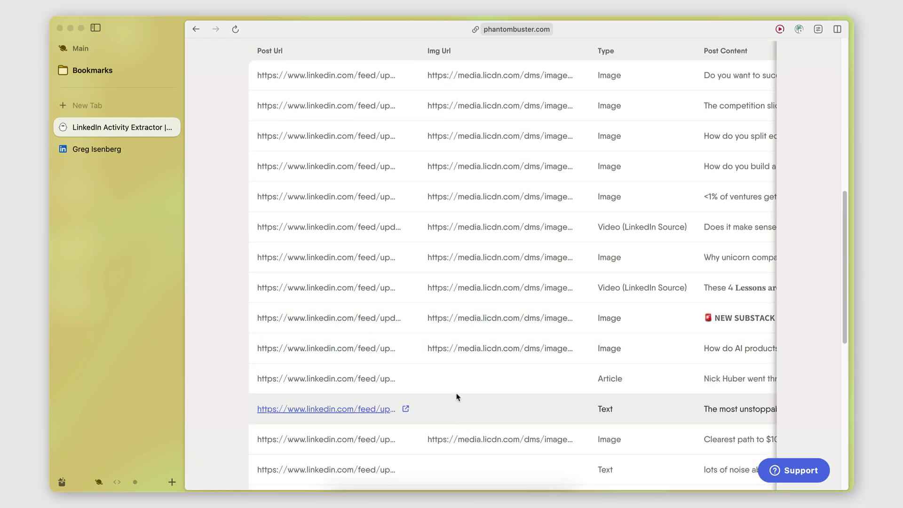
Scroll across the results' like, comment and repost columns, then download the 15 results as CSV.
{"action": "scroll", "coordinate": [452, 372], "scroll_direction": "up", "scroll_amount": 10}
{"action": "scroll", "coordinate": [450, 350], "scroll_direction": "down", "scroll_amount": 4}
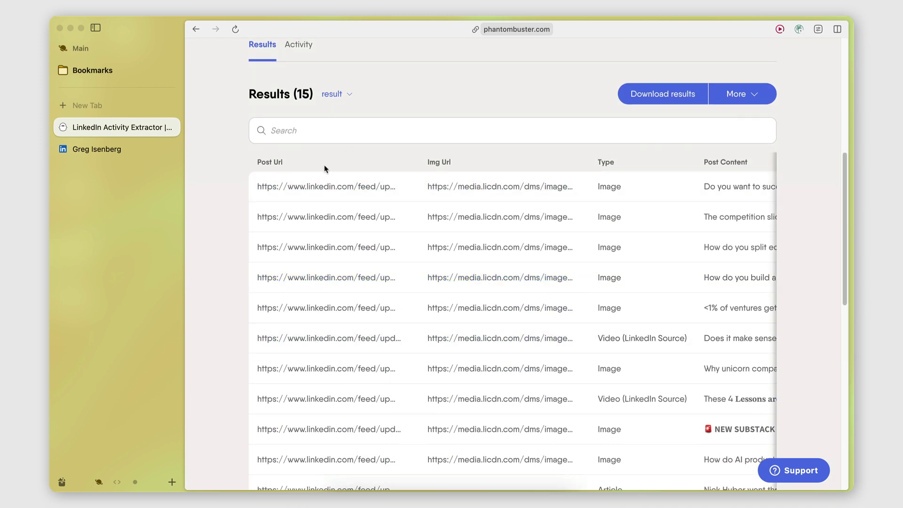
{"action": "scroll", "coordinate": [471, 212], "scroll_direction": "right", "scroll_amount": 4}
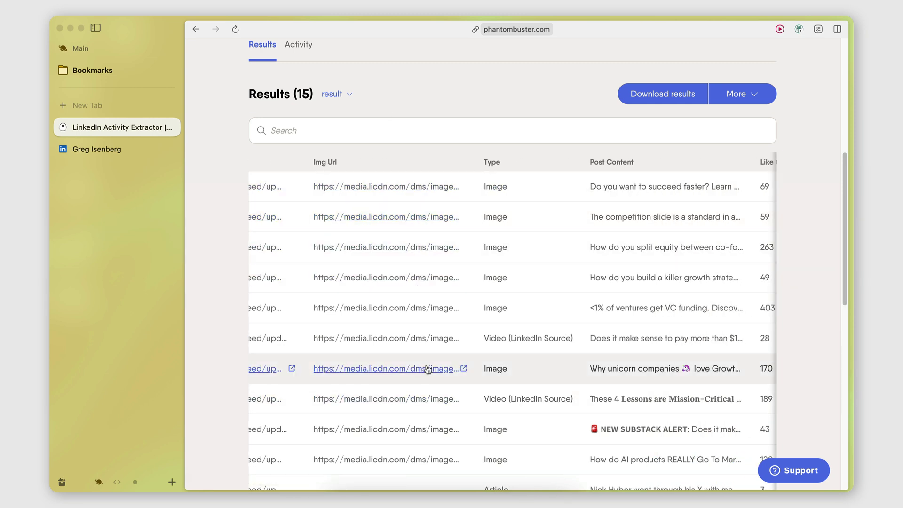
{"action": "scroll", "coordinate": [429, 367], "scroll_direction": "right", "scroll_amount": 5}
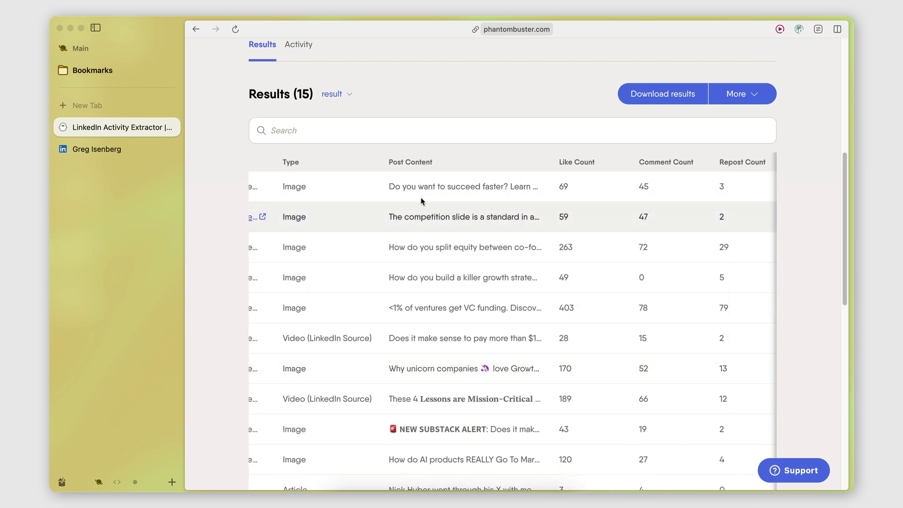
{"action": "scroll", "coordinate": [467, 341], "scroll_direction": "right", "scroll_amount": 5}
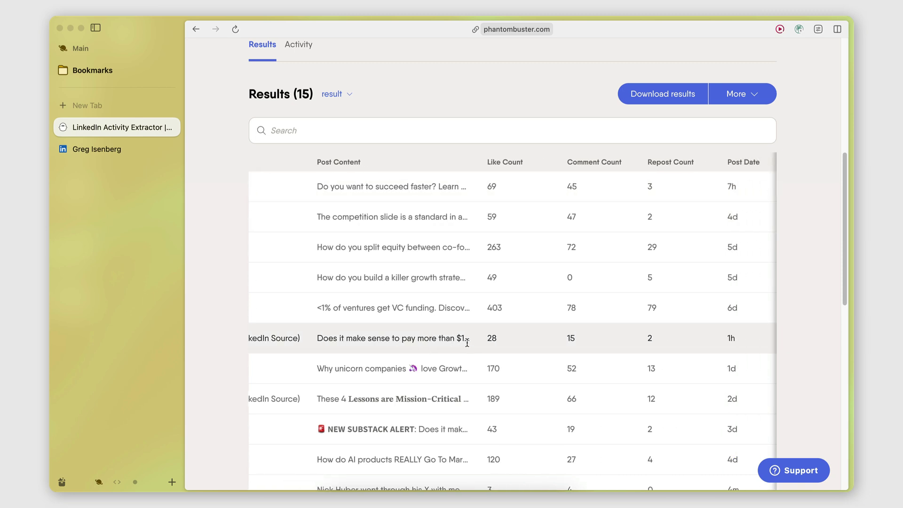
{"action": "scroll", "coordinate": [446, 323], "scroll_direction": "right", "scroll_amount": 3}
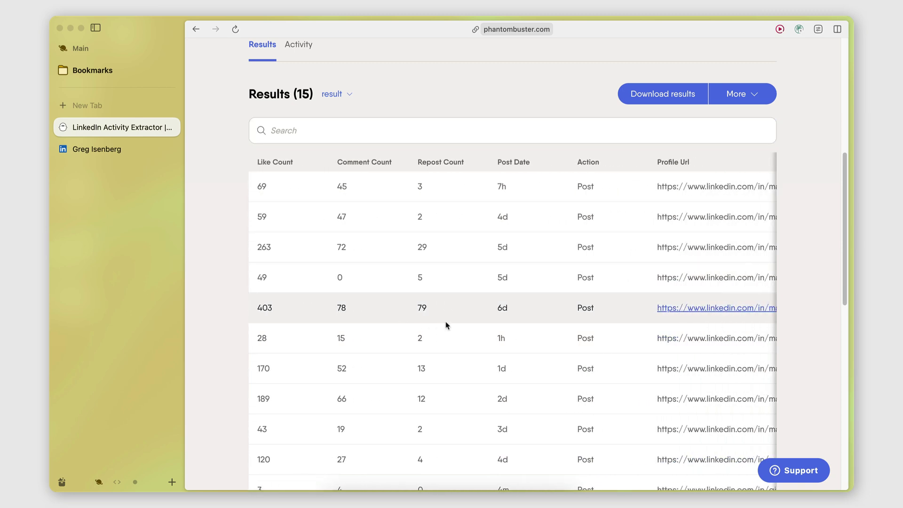
{"action": "scroll", "coordinate": [420, 280], "scroll_direction": "right", "scroll_amount": 2}
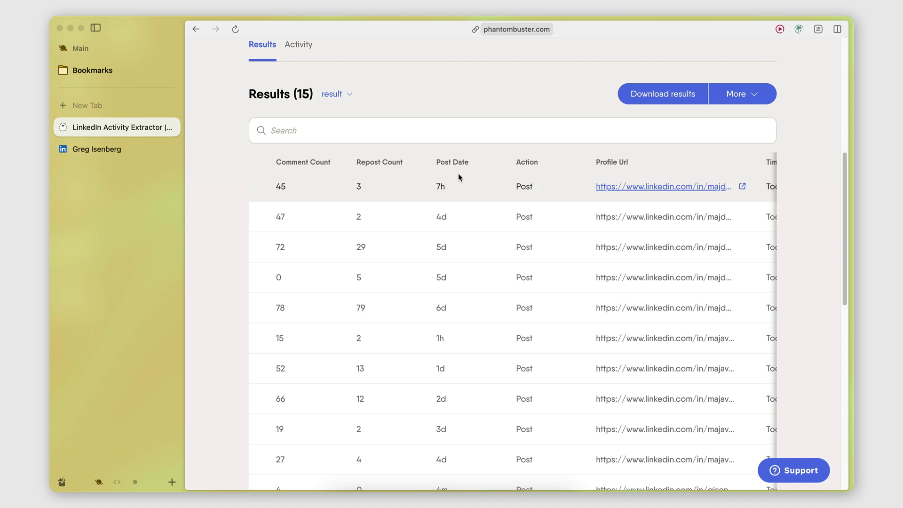
{"action": "scroll", "coordinate": [456, 443], "scroll_direction": "right", "scroll_amount": 4}
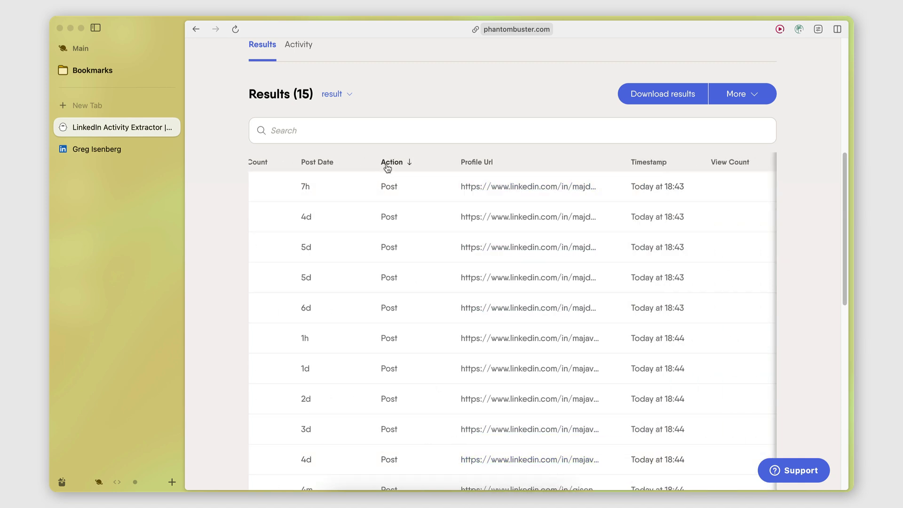
{"action": "scroll", "coordinate": [375, 387], "scroll_direction": "down", "scroll_amount": 3}
{"action": "scroll", "coordinate": [397, 345], "scroll_direction": "up", "scroll_amount": 5}
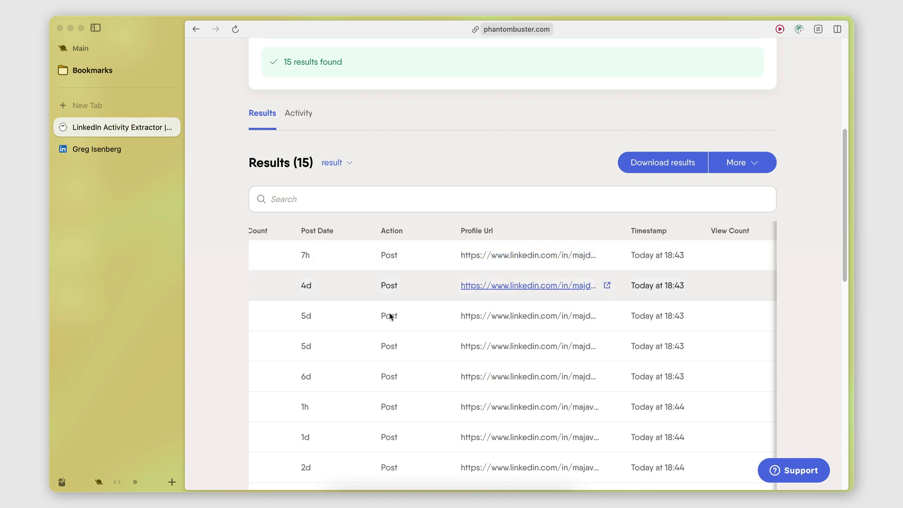
{"action": "scroll", "coordinate": [390, 316], "scroll_direction": "down", "scroll_amount": 3}
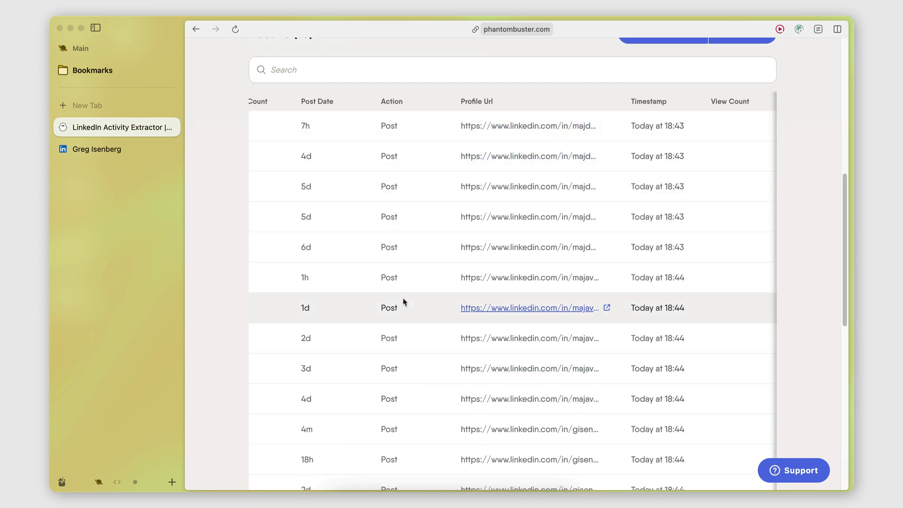
{"action": "scroll", "coordinate": [403, 302], "scroll_direction": "right", "scroll_amount": 5}
{"action": "scroll", "coordinate": [413, 228], "scroll_direction": "up", "scroll_amount": 1}
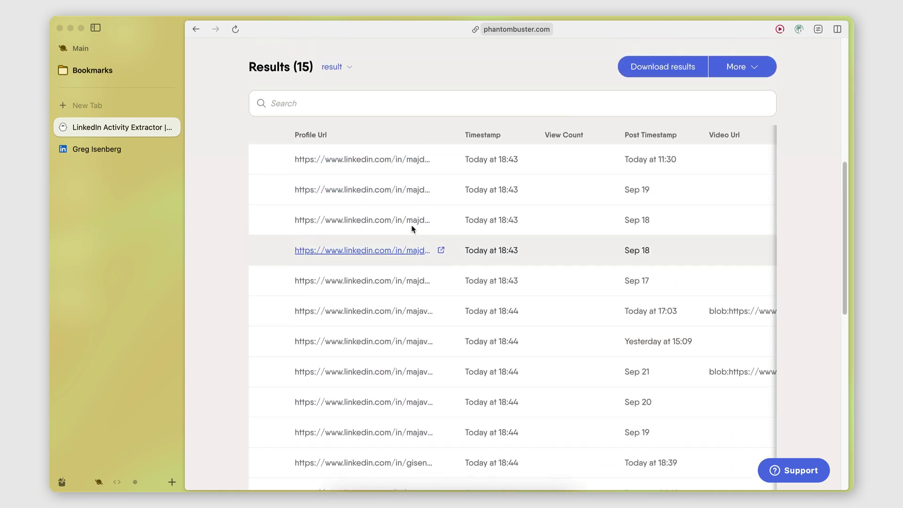
{"action": "scroll", "coordinate": [413, 228], "scroll_direction": "up", "scroll_amount": 2}
{"action": "scroll", "coordinate": [475, 258], "scroll_direction": "right", "scroll_amount": 3}
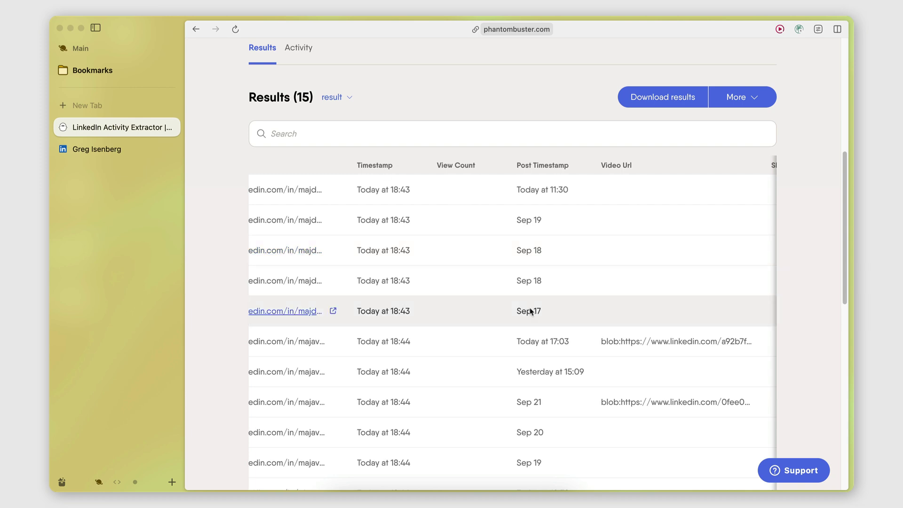
{"action": "scroll", "coordinate": [573, 246], "scroll_direction": "right", "scroll_amount": 5}
{"action": "scroll", "coordinate": [588, 304], "scroll_direction": "down", "scroll_amount": 2}
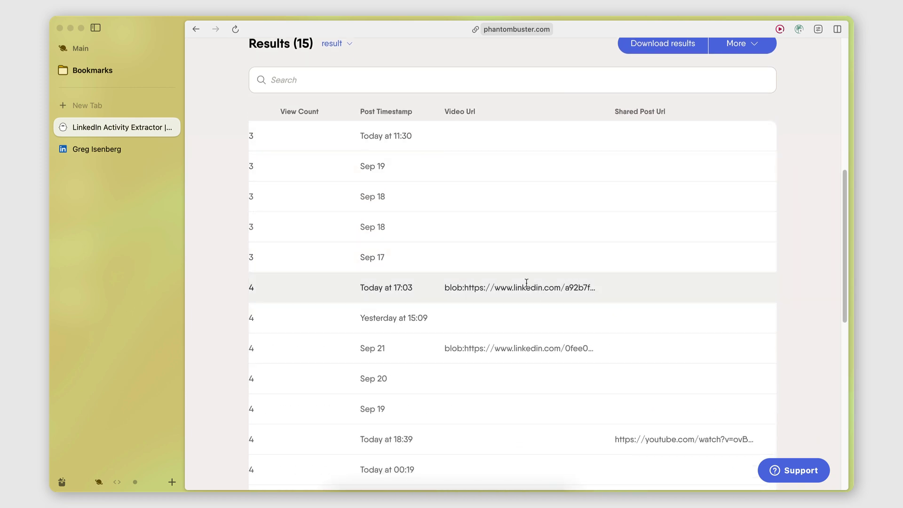
{"action": "scroll", "coordinate": [490, 329], "scroll_direction": "left", "scroll_amount": 10}
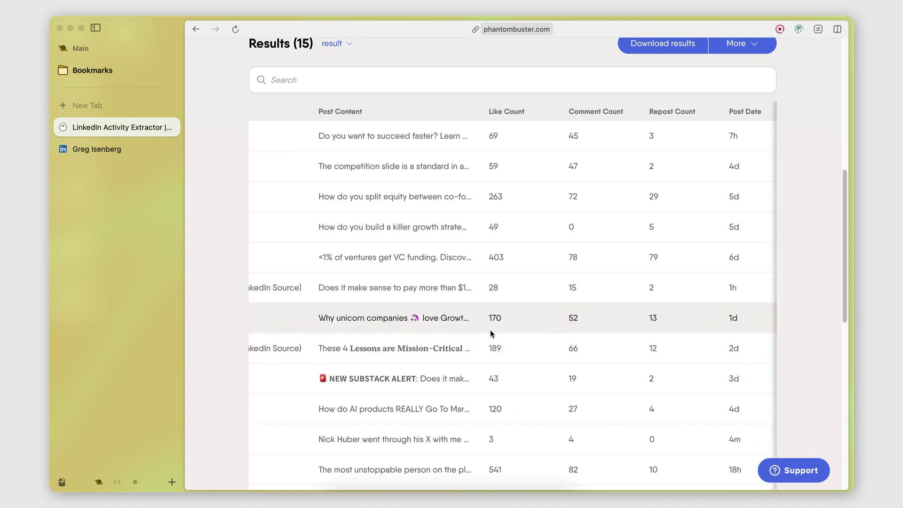
{"action": "scroll", "coordinate": [490, 329], "scroll_direction": "up", "scroll_amount": 10}
{"action": "scroll", "coordinate": [635, 389], "scroll_direction": "down", "scroll_amount": 3}
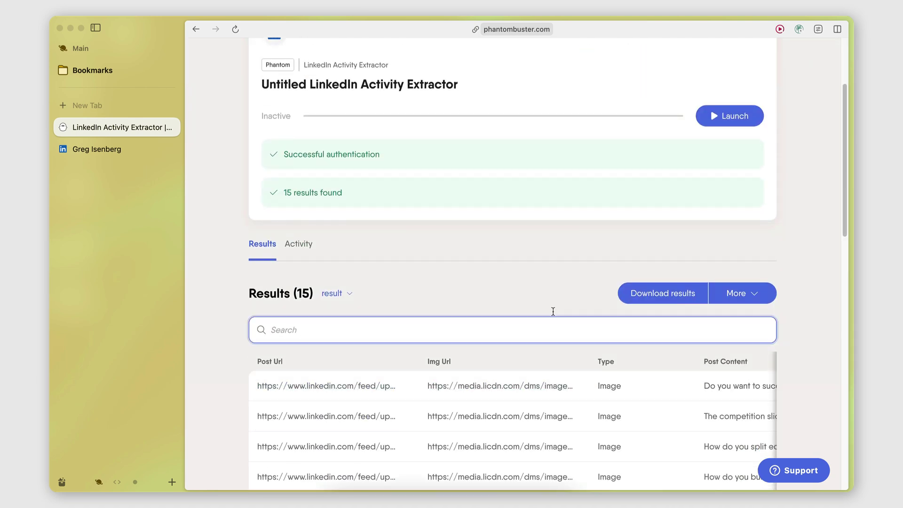
{"action": "left_click", "coordinate": [668, 293]}
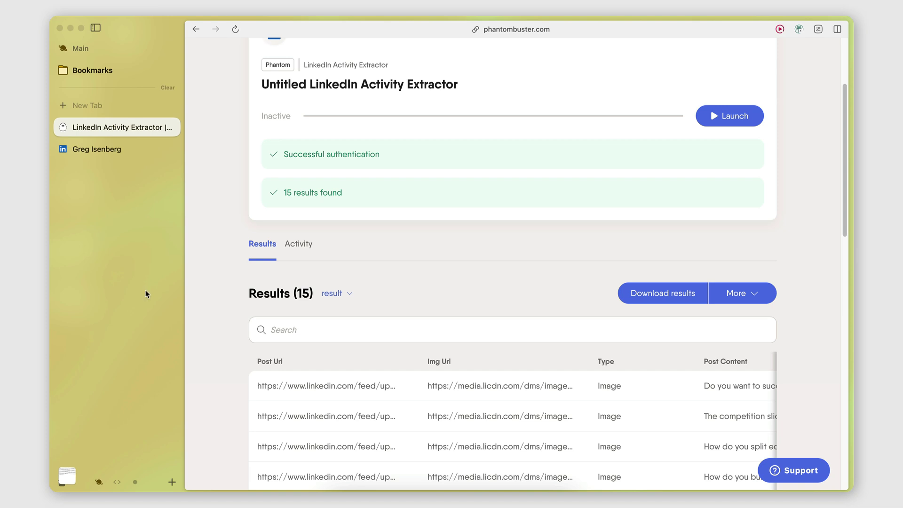
Upload the downloaded LinkedIn Activity Extractor CSV as a new sheet and review the imported posts.
{"action": "scroll", "coordinate": [146, 293], "scroll_direction": "right", "scroll_amount": 5}
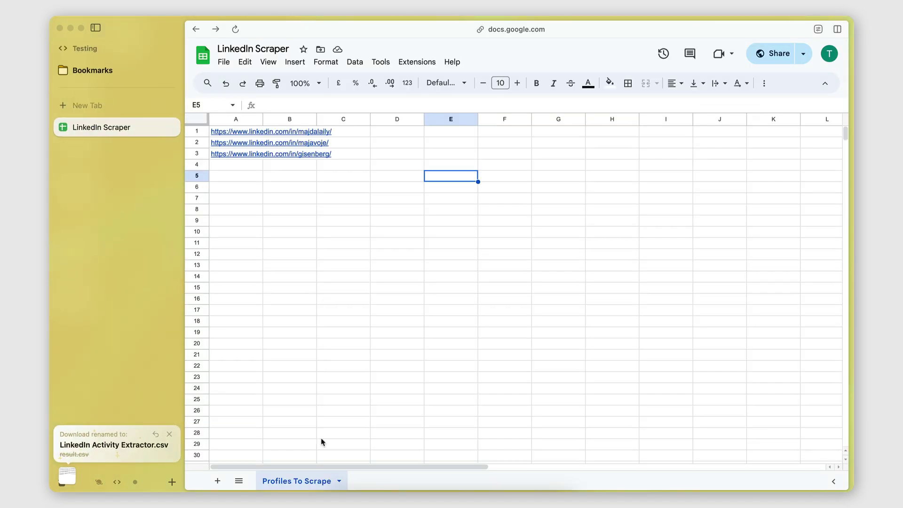
{"action": "left_click", "coordinate": [224, 62]}
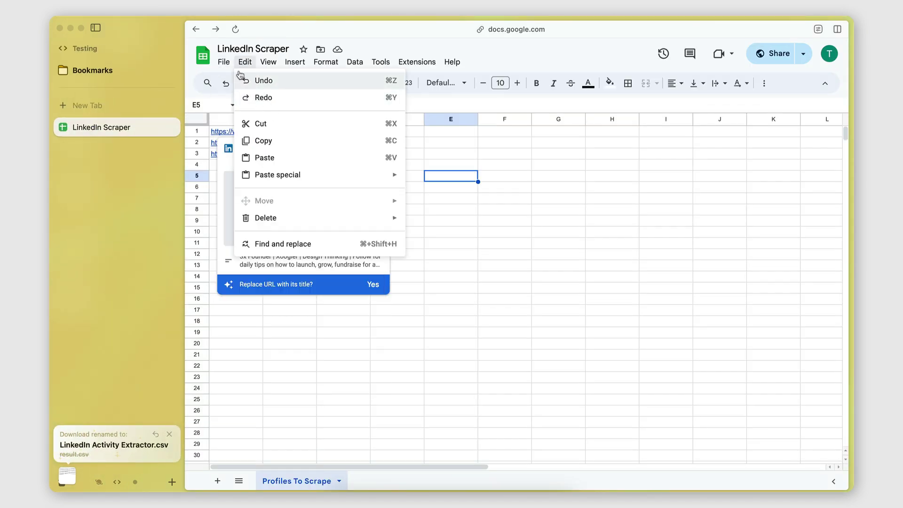
{"action": "left_click", "coordinate": [240, 114]}
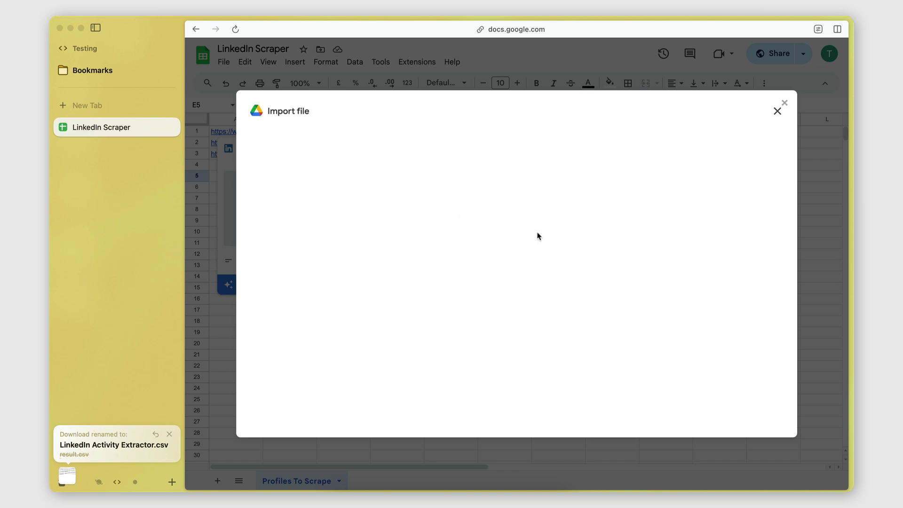
{"action": "left_click", "coordinate": [439, 143]}
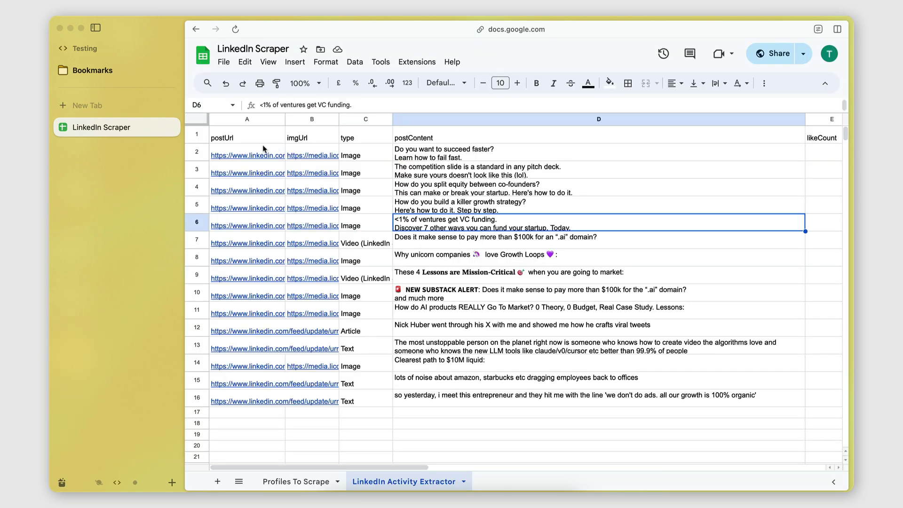
{"action": "left_click_drag", "start_coordinate": [242, 140], "coordinate": [490, 331]}
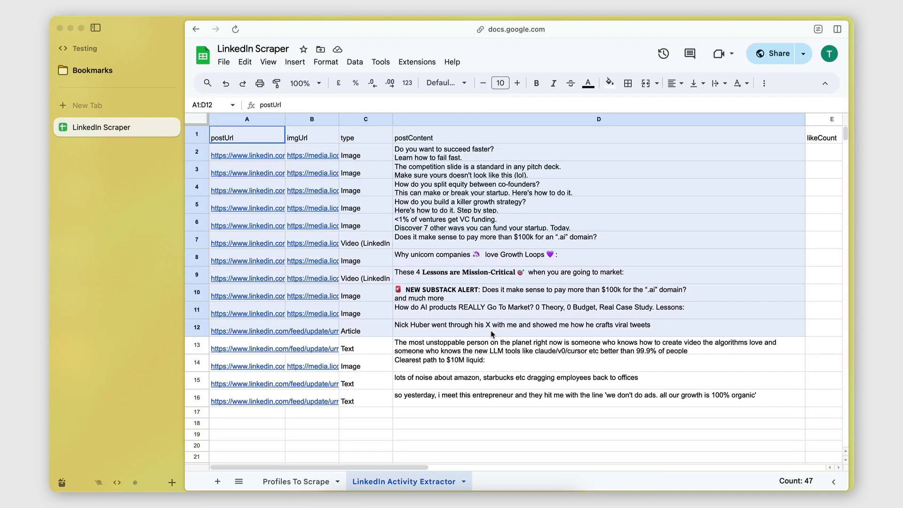
{"action": "left_click", "coordinate": [427, 209]}
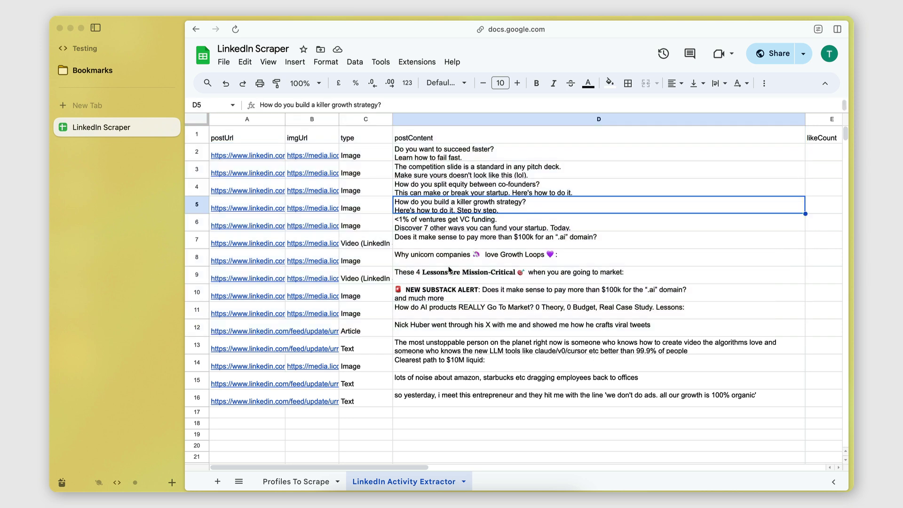